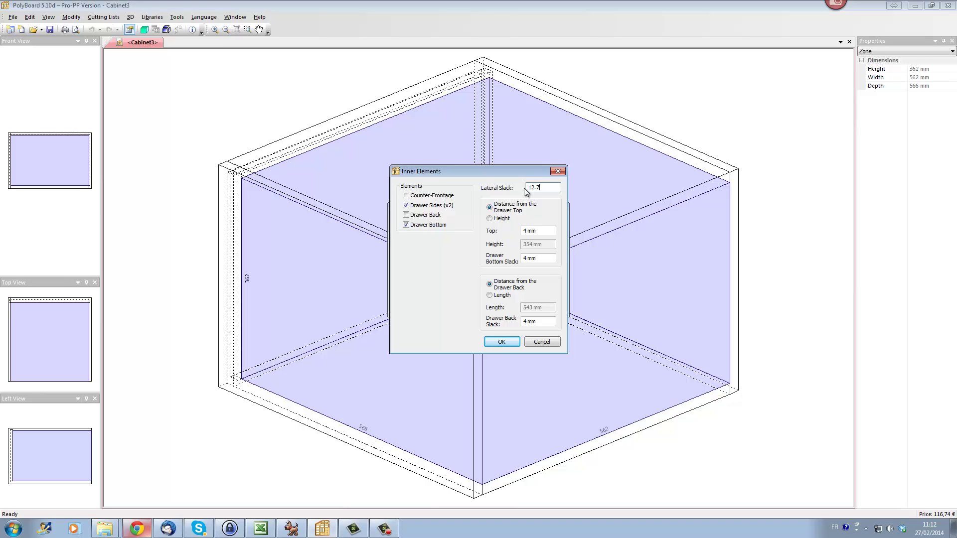
Step: Apply the 12.7 mm lateral slack and add one Drawer 1 to the cabinet zone
{"action": "left_click", "coordinate": [503, 342]}
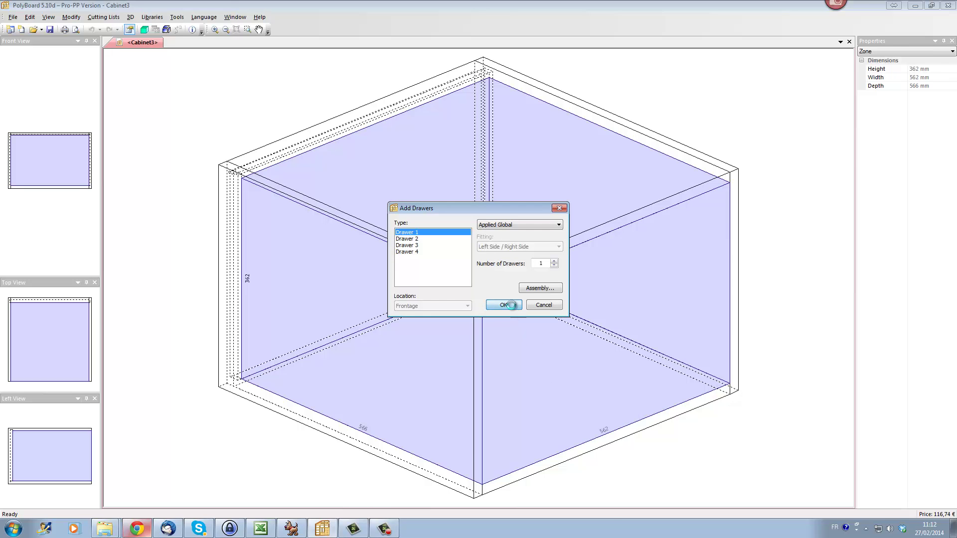
{"action": "left_click", "coordinate": [512, 305]}
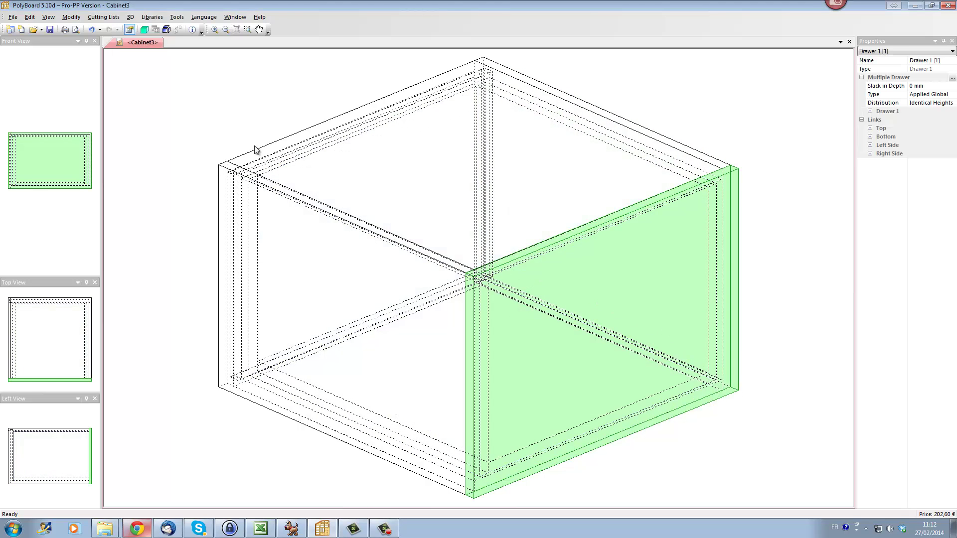
Step: Examine the cabinet in the 3D view with the drawer pulled out, first as solid panels and in wireframe display
{"action": "left_click", "coordinate": [148, 29]}
{"action": "left_click_drag", "start_coordinate": [425, 261], "coordinate": [615, 327]}
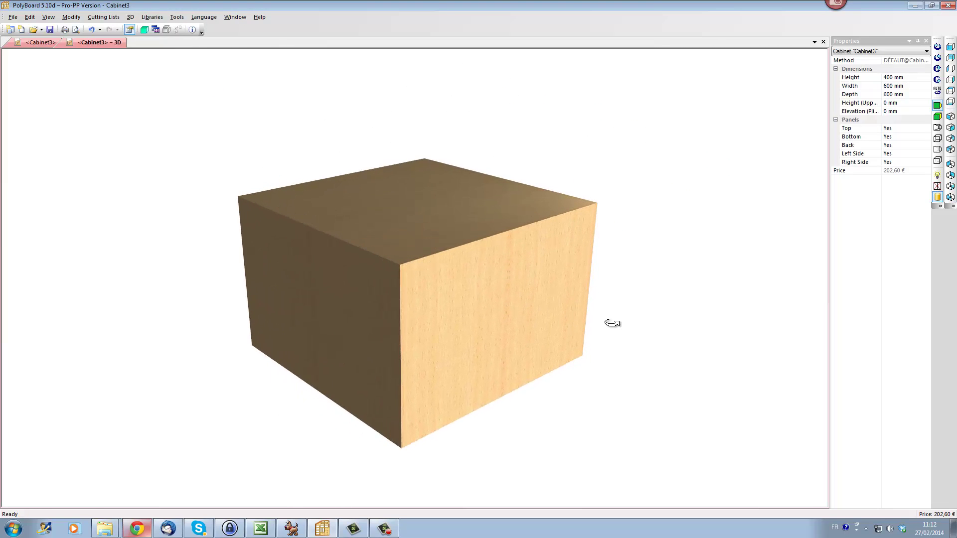
{"action": "left_click", "coordinate": [938, 186]}
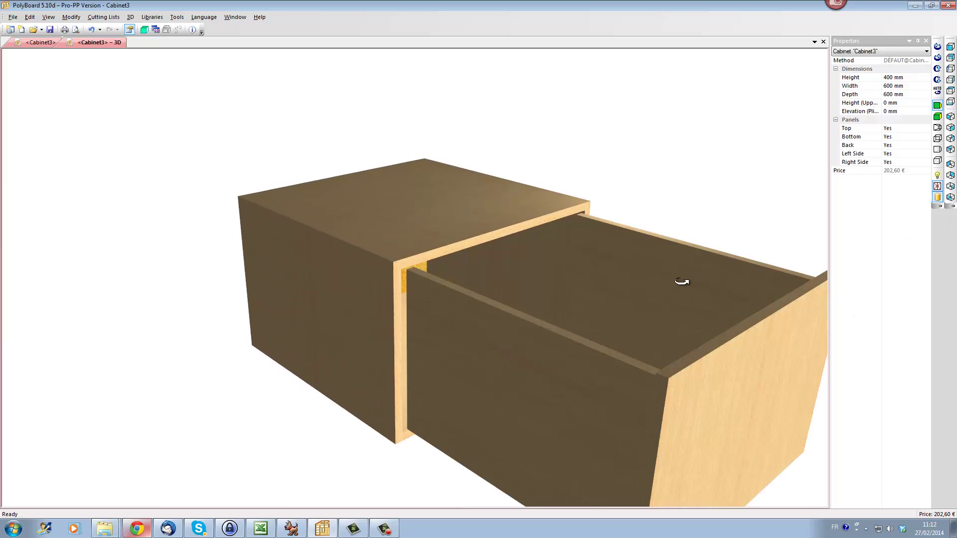
{"action": "left_click_drag", "start_coordinate": [637, 223], "coordinate": [666, 277]}
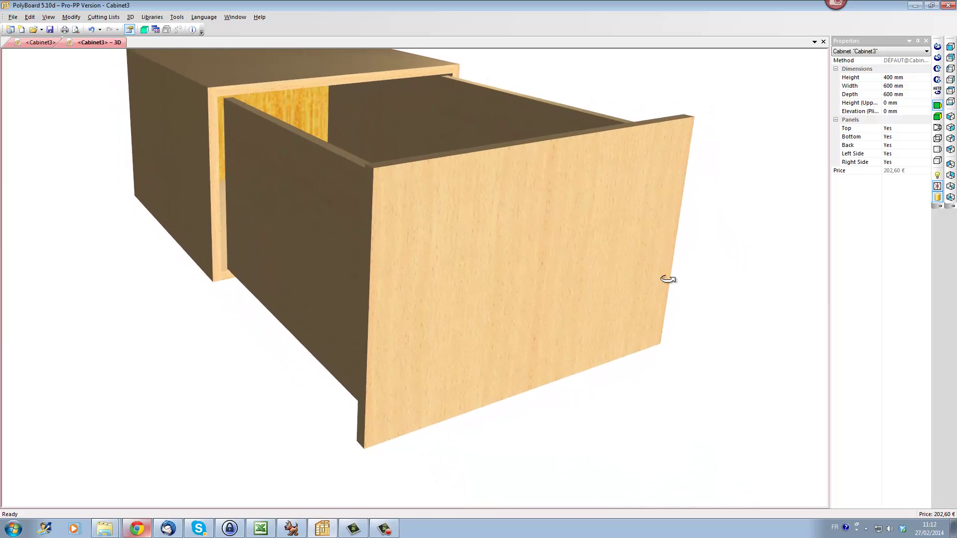
{"action": "left_click", "coordinate": [938, 149]}
{"action": "left_click_drag", "start_coordinate": [487, 286], "coordinate": [430, 333]}
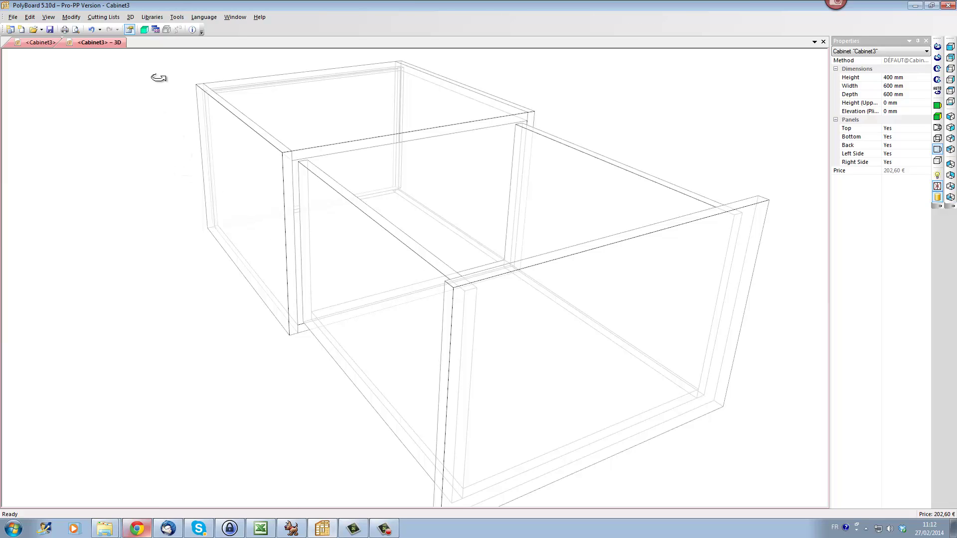
Step: Create a new fitting named "Drawer slider box" in the Fittings library
{"action": "left_click", "coordinate": [157, 19]}
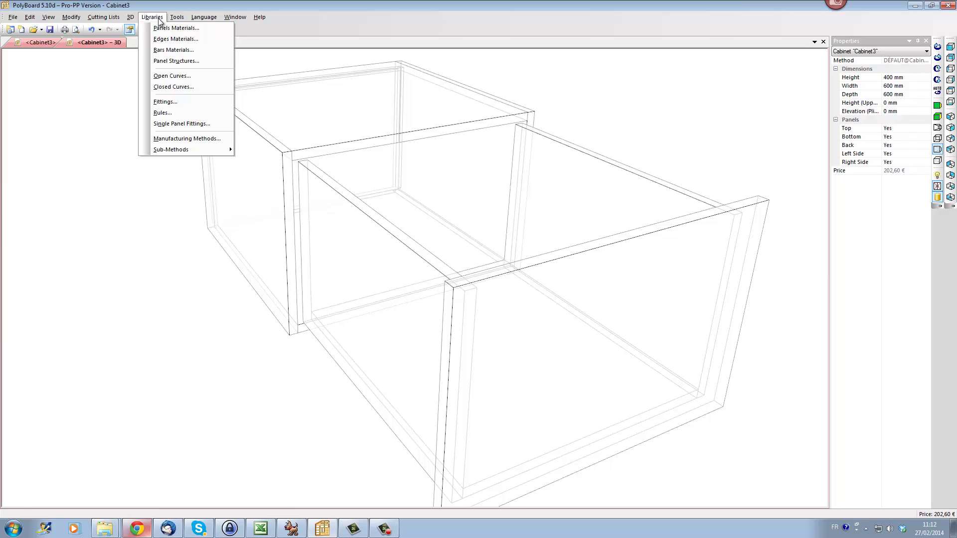
{"action": "left_click", "coordinate": [165, 102]}
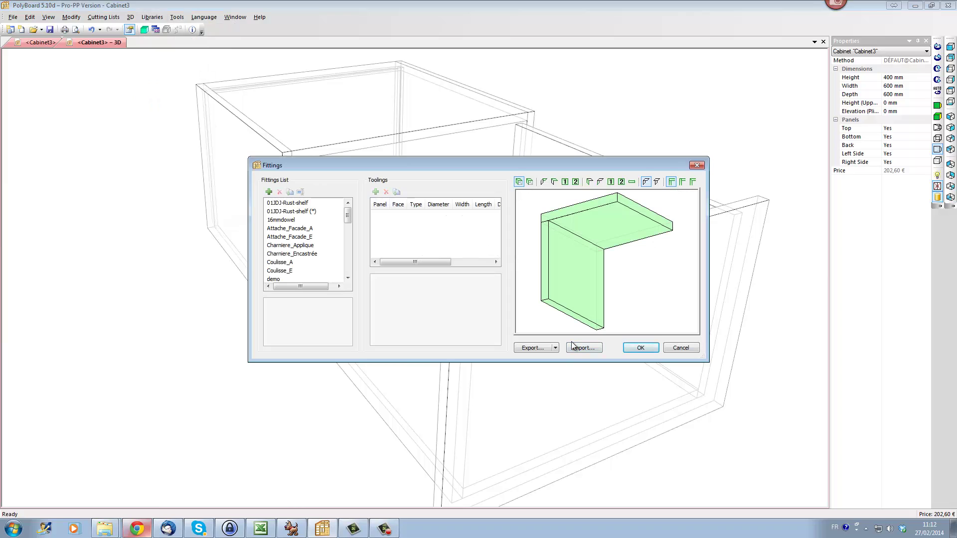
{"action": "left_click", "coordinate": [269, 192]}
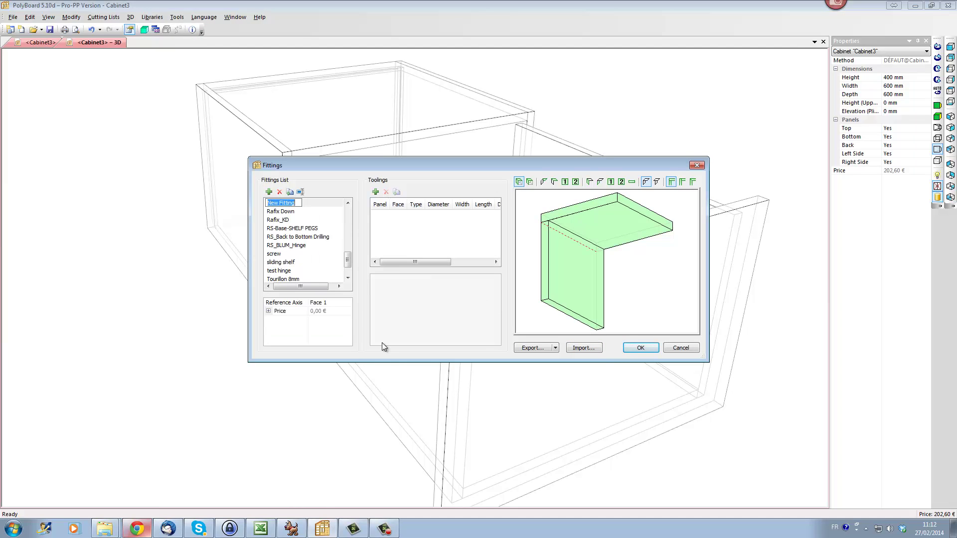
{"action": "type", "text": "Drawer "}
{"action": "type", "text": "lsider"}
{"action": "key", "text": "BackSpace"}
{"action": "key", "text": "BackSpace"}
{"action": "key", "text": "BackSpace"}
{"action": "key", "text": "BackSpace"}
{"action": "key", "text": "BackSpace"}
{"action": "key", "text": "BackSpace"}
{"action": "type", "text": "slider"}
{"action": "type", "text": "box"}
{"action": "key", "text": "Return"}
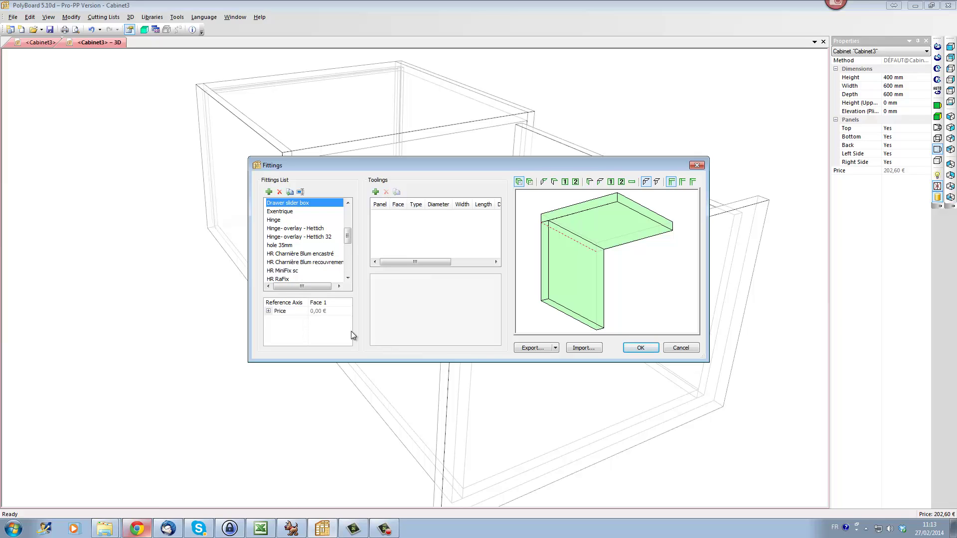
Step: Set the reference axis of the Drawer slider box fitting to Face 2
{"action": "left_click_drag", "start_coordinate": [561, 260], "coordinate": [620, 281]}
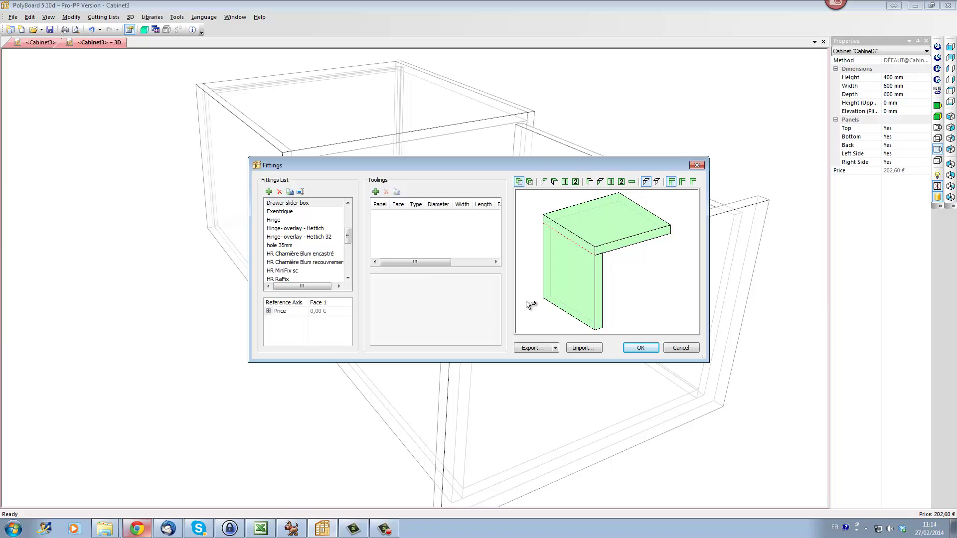
{"action": "left_click", "coordinate": [337, 303]}
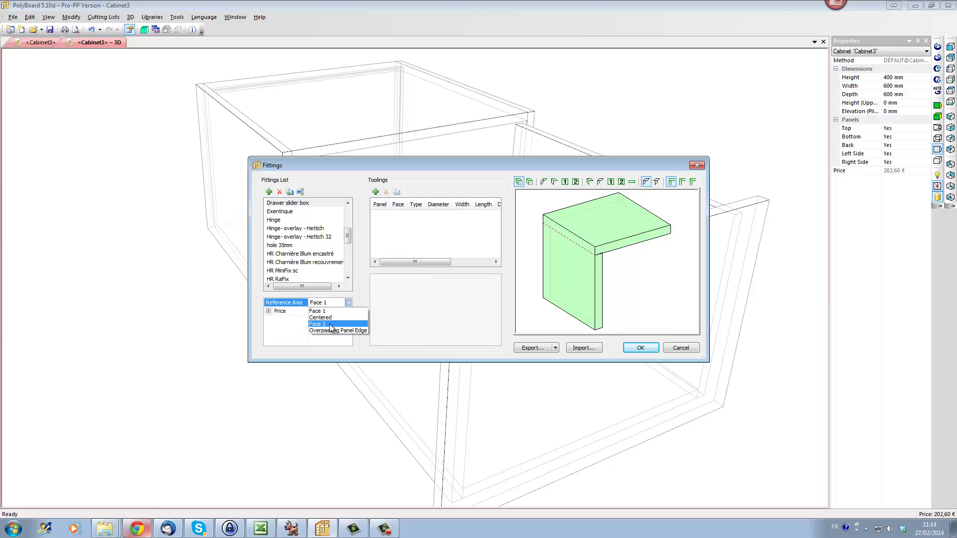
{"action": "left_click", "coordinate": [331, 325]}
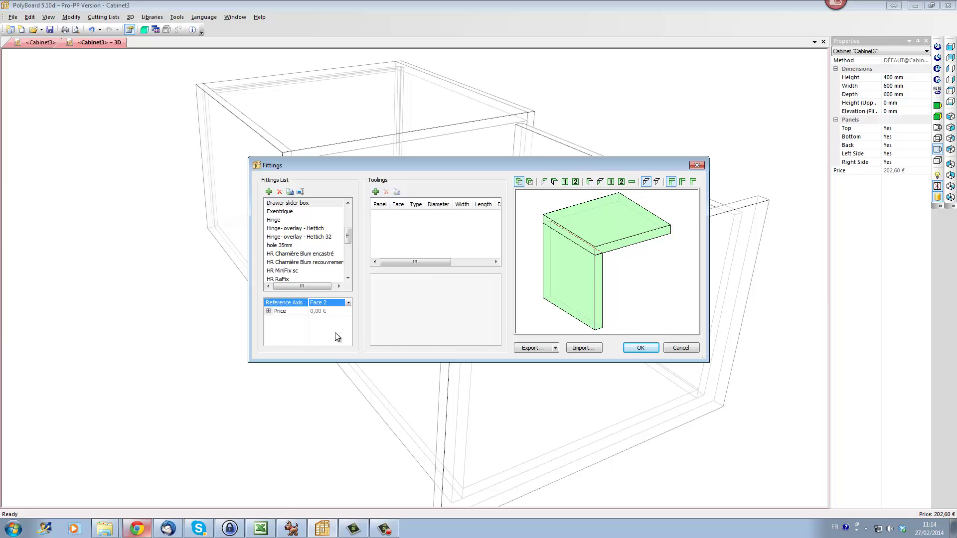
Step: Set the fitting's supply price to 10 € and its tooling price to 2 €
{"action": "left_click", "coordinate": [269, 311]}
{"action": "left_click", "coordinate": [341, 320]}
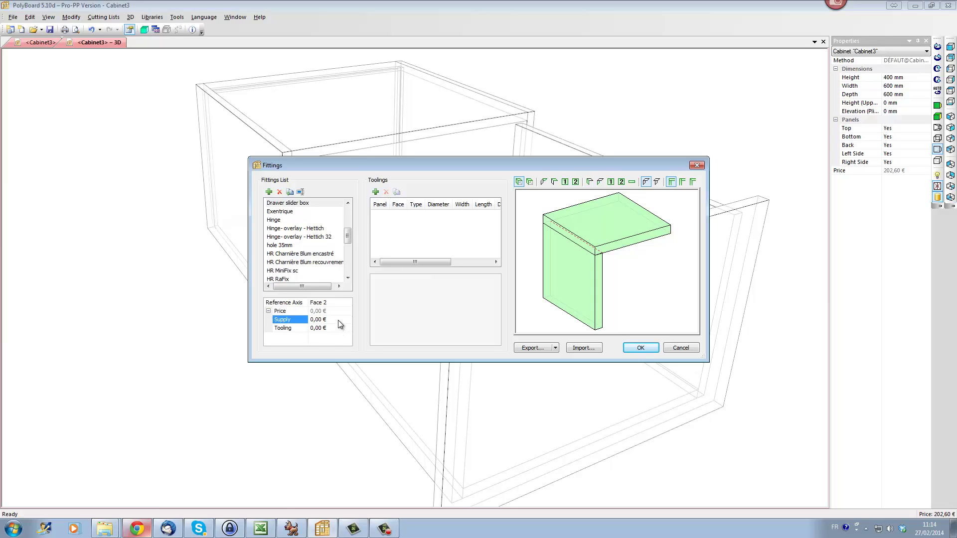
{"action": "type", "text": "10"}
{"action": "left_click", "coordinate": [303, 330]}
{"action": "left_click_drag", "start_coordinate": [329, 326], "coordinate": [313, 320]}
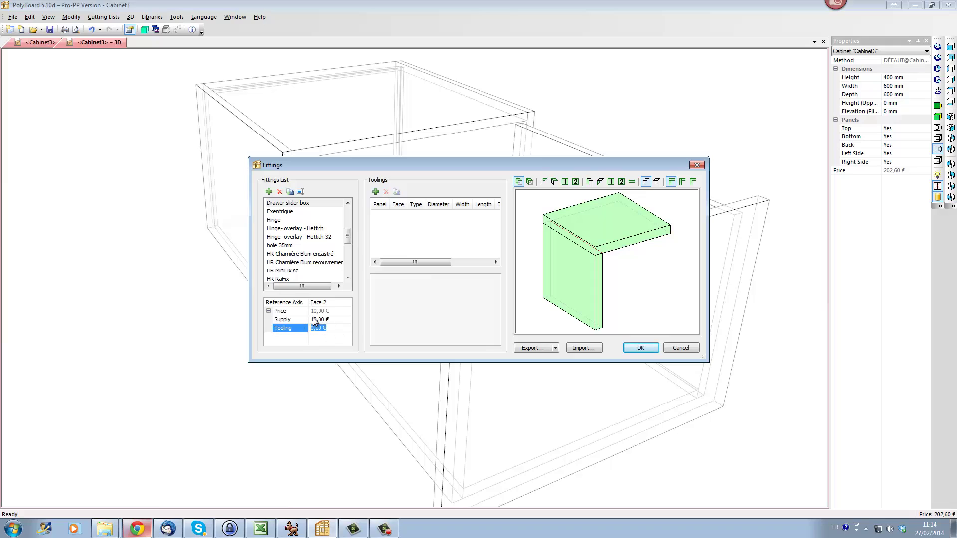
{"action": "type", "text": "2"}
{"action": "left_click", "coordinate": [337, 320]}
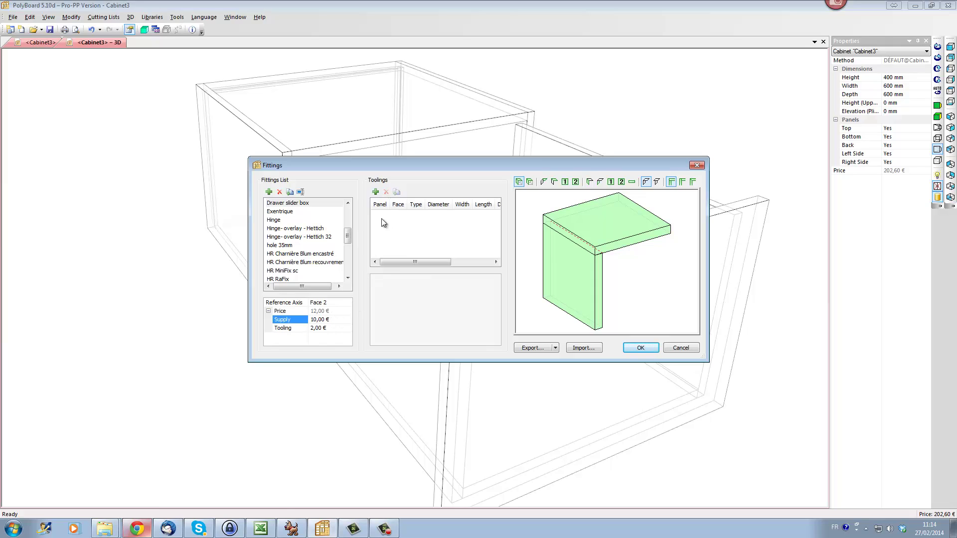
Step: Add a drilling on Face 2 of the underpassing panel, 4 mm in diameter and 15 mm deep
{"action": "left_click", "coordinate": [375, 192]}
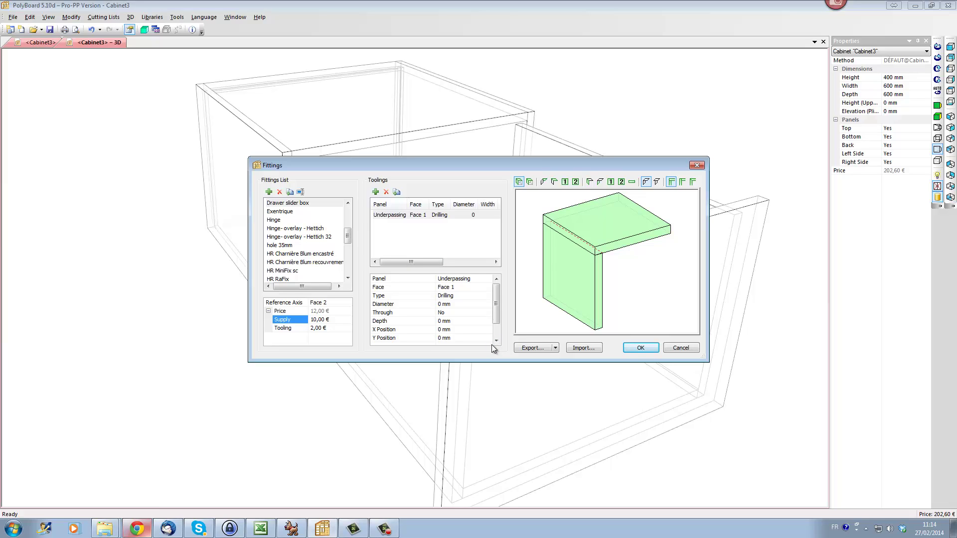
{"action": "left_click", "coordinate": [479, 292]}
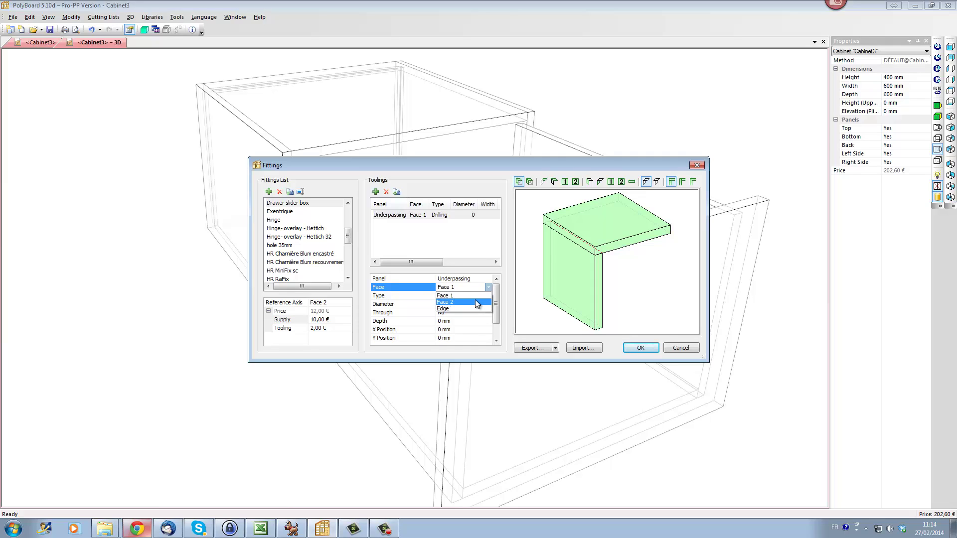
{"action": "left_click", "coordinate": [476, 302]}
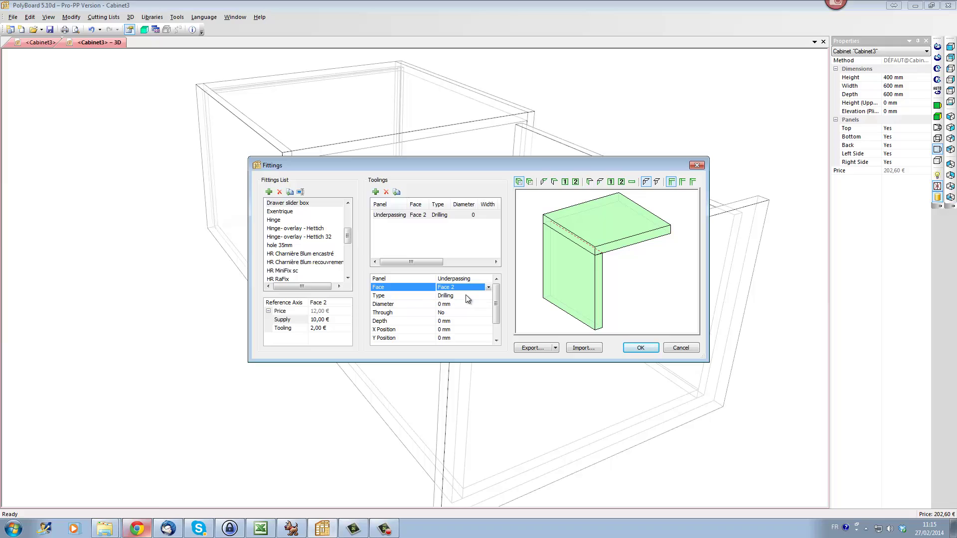
{"action": "left_click", "coordinate": [466, 303]}
{"action": "left_click_drag", "start_coordinate": [460, 304], "coordinate": [438, 309]}
{"action": "type", "text": "4"}
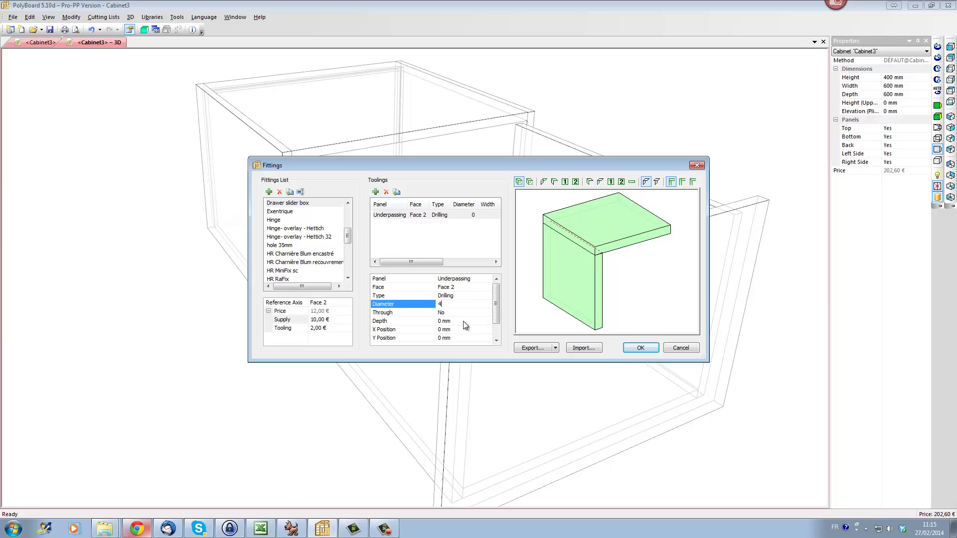
{"action": "left_click", "coordinate": [463, 321]}
{"action": "left_click_drag", "start_coordinate": [462, 321], "coordinate": [440, 323]}
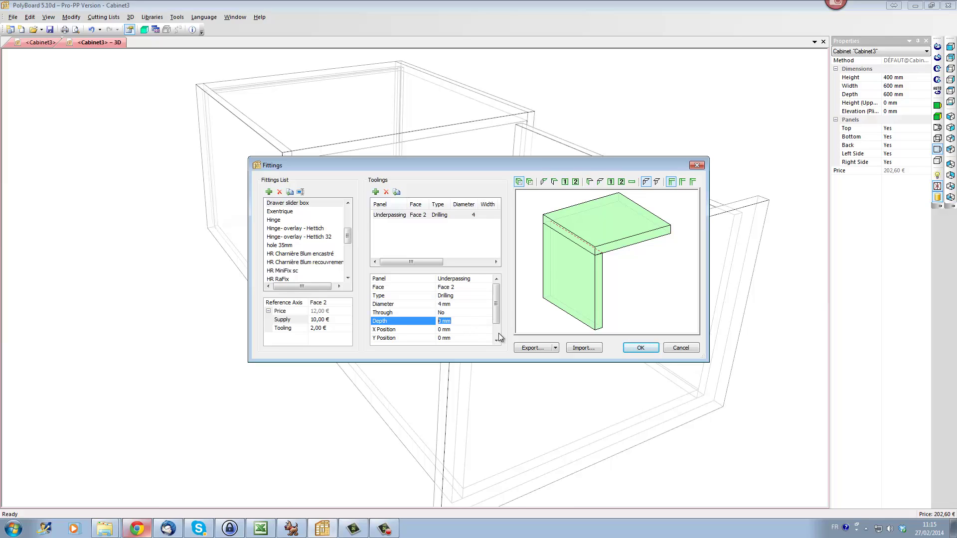
{"action": "type", "text": "15"}
{"action": "key", "text": "Return"}
{"action": "left_click", "coordinate": [573, 261]}
{"action": "scroll", "coordinate": [575, 258], "scroll_direction": "up", "scroll_amount": 2}
{"action": "middle_click_drag", "start_coordinate": [575, 258], "coordinate": [584, 295]}
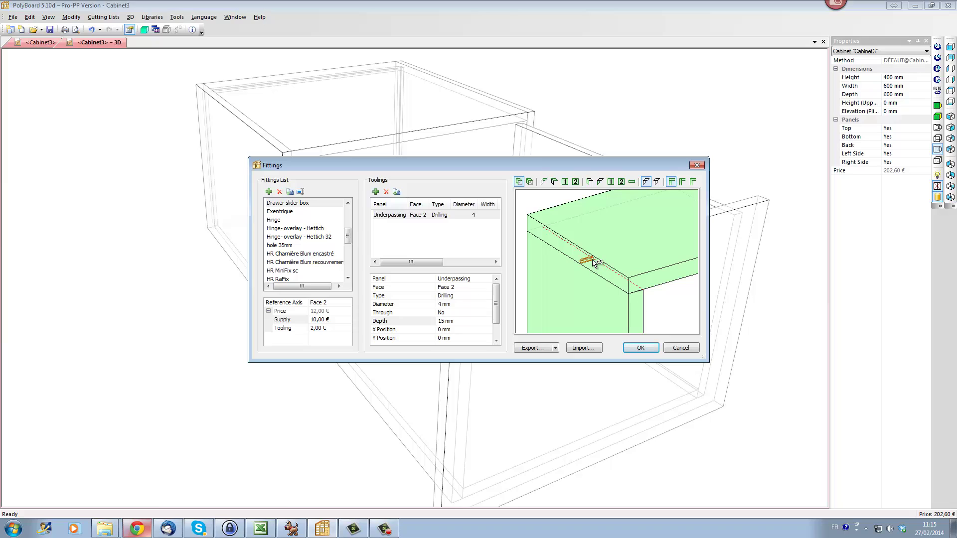
{"action": "scroll", "coordinate": [496, 320], "scroll_direction": "down", "scroll_amount": 1}
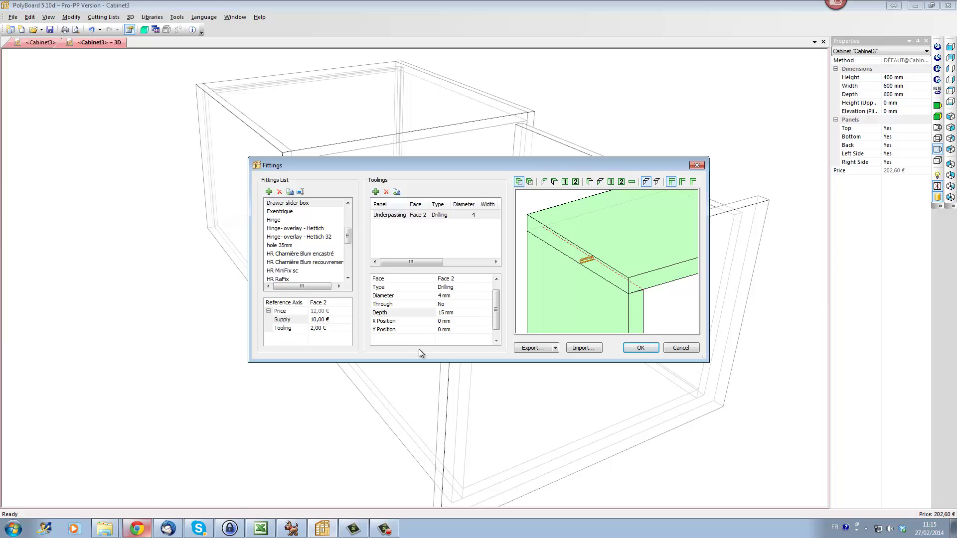
Step: Switch to Chrome to examine the front screw hole in the drawer slide photo, and return to the Fittings dialog
{"action": "left_click", "coordinate": [140, 529]}
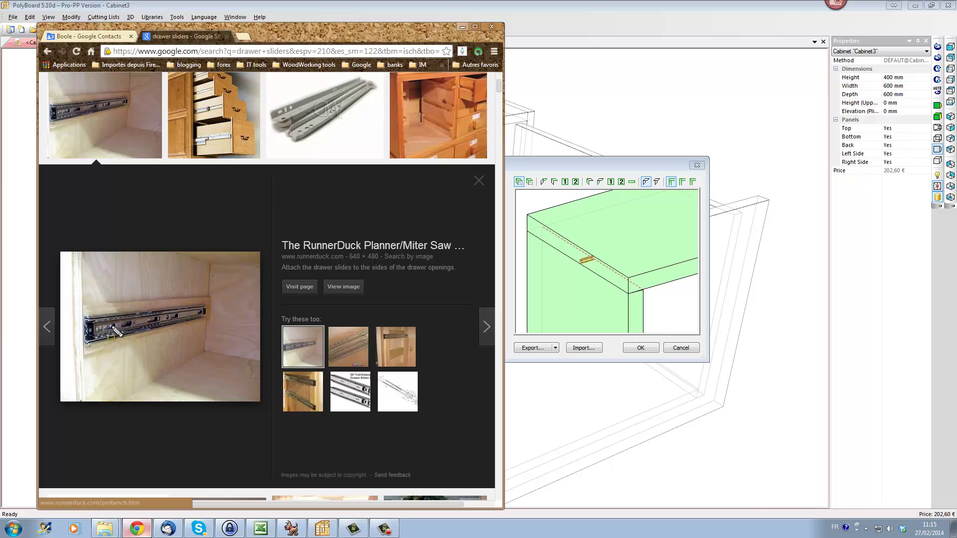
{"action": "mouse_move", "coordinate": [116, 325]}
{"action": "left_mouse_down"}
{"action": "mouse_move", "coordinate": [99, 346]}
{"action": "mouse_move", "coordinate": [94, 339]}
{"action": "mouse_move", "coordinate": [128, 316]}
{"action": "left_mouse_up"}
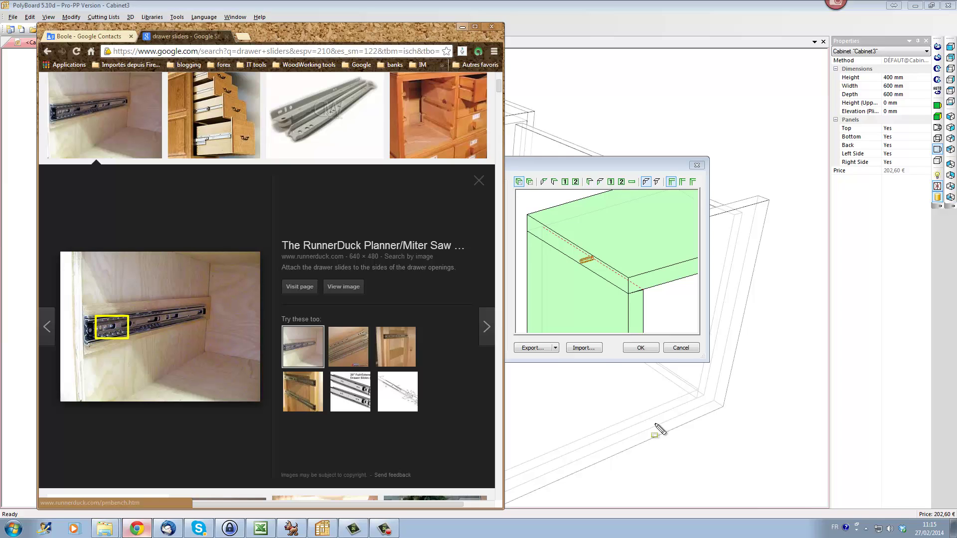
{"action": "left_click", "coordinate": [627, 400]}
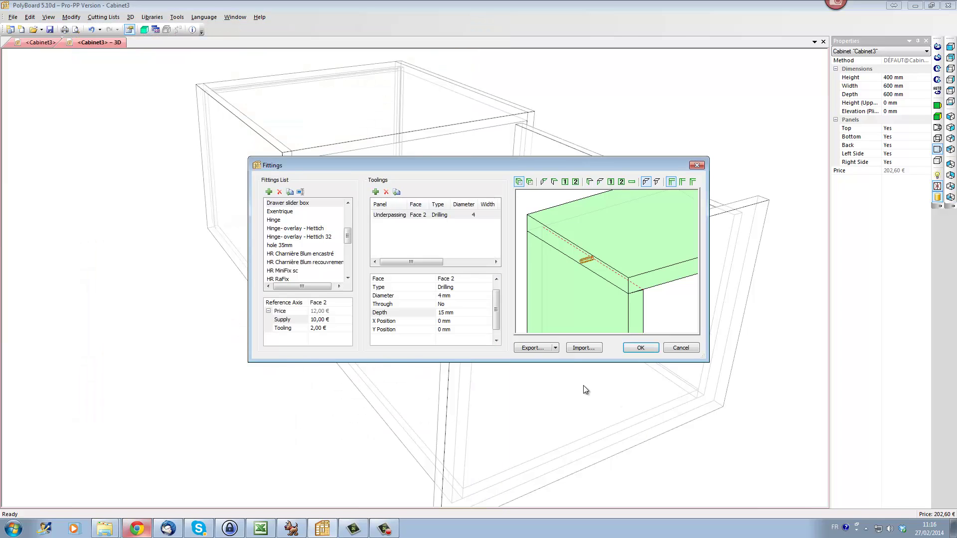
Step: Set the Y position of the first drilling to 35 mm
{"action": "left_click_drag", "start_coordinate": [496, 322], "coordinate": [497, 330]}
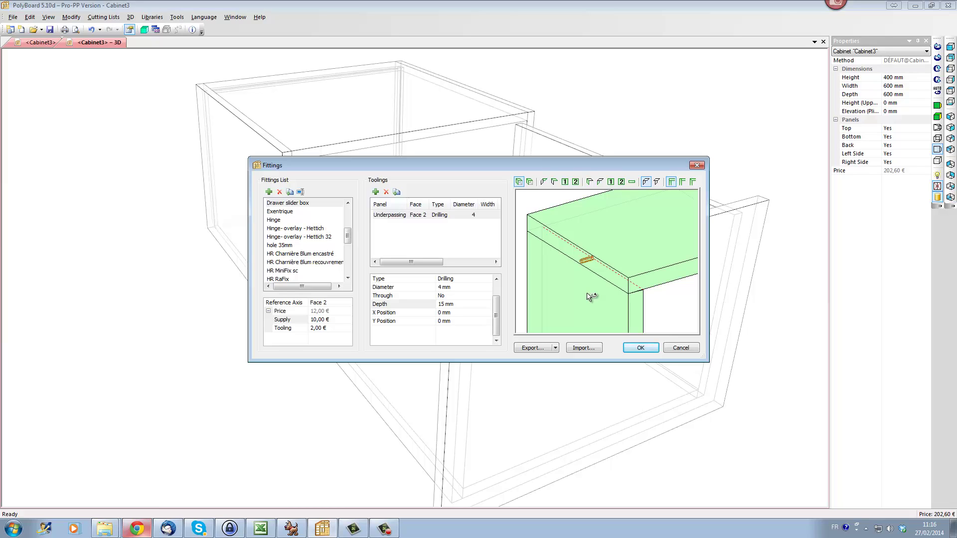
{"action": "left_click", "coordinate": [467, 321]}
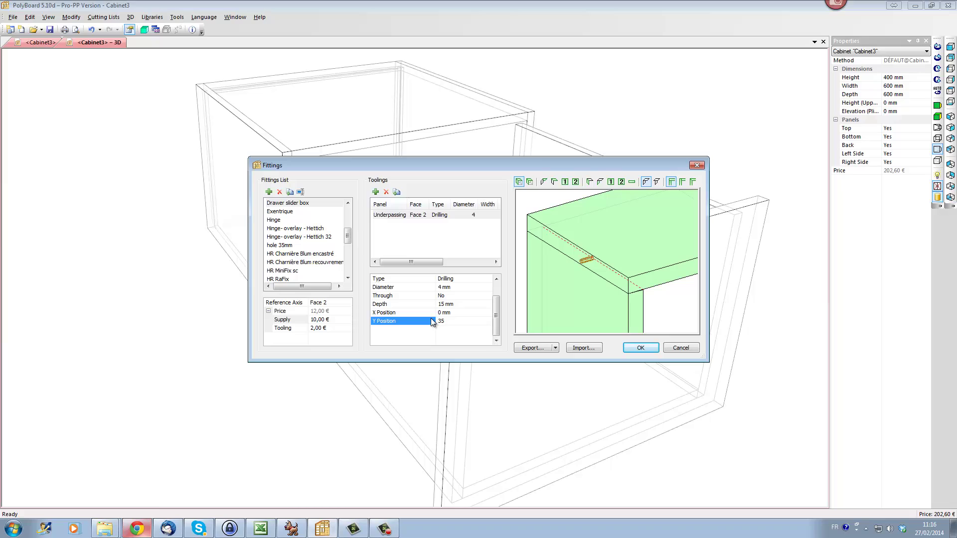
{"action": "key", "text": "Return"}
Step: Add a second drilling on Face 2 of the underpassing panel, with a 4 mm diameter and 15 mm depth
{"action": "left_click", "coordinate": [376, 192]}
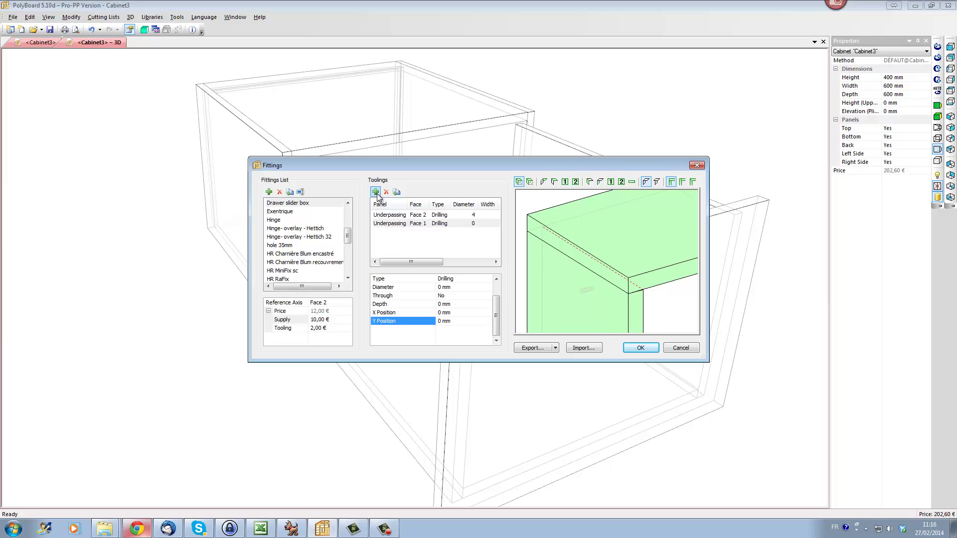
{"action": "scroll", "coordinate": [498, 302], "scroll_direction": "up", "scroll_amount": 1}
{"action": "left_click", "coordinate": [484, 287]}
{"action": "left_click", "coordinate": [485, 288]}
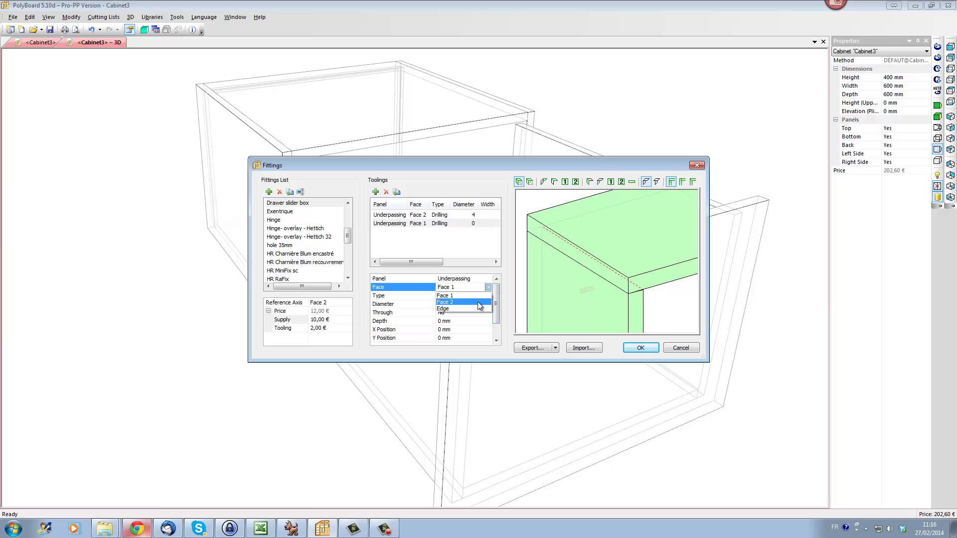
{"action": "left_click", "coordinate": [478, 304]}
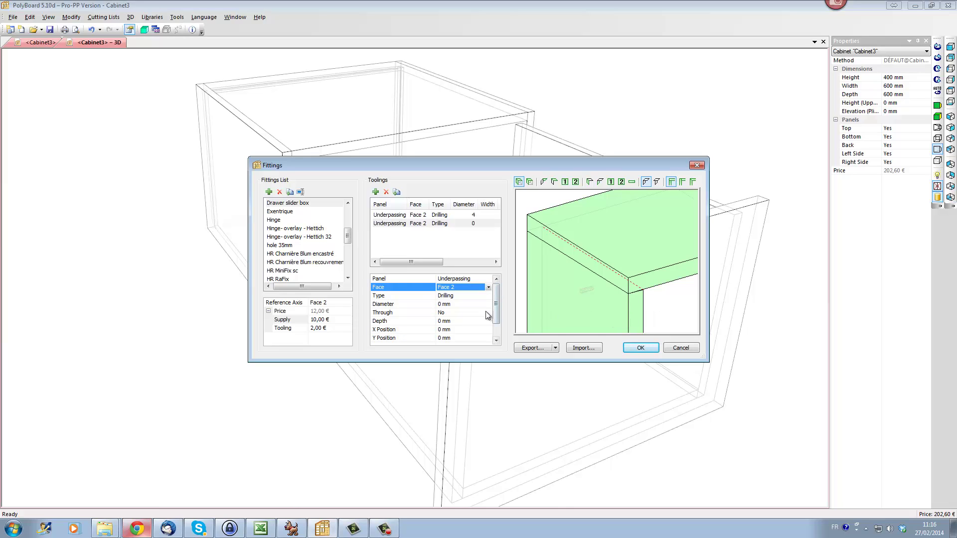
{"action": "left_click", "coordinate": [470, 306]}
{"action": "left_click", "coordinate": [438, 304]}
{"action": "type", "text": "4"}
{"action": "left_click", "coordinate": [455, 320]}
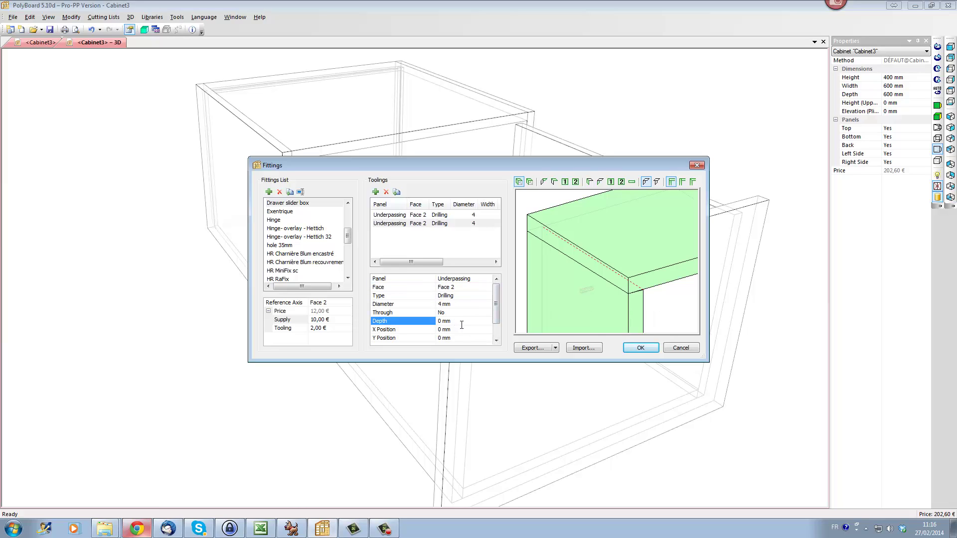
{"action": "left_click", "coordinate": [441, 321]}
{"action": "type", "text": "15"}
{"action": "key", "text": "Return"}
Step: Switch to Chrome to examine the middle screw hole in the drawer slide photo, and return to the second drilling's settings
{"action": "left_click", "coordinate": [495, 331]}
{"action": "left_click", "coordinate": [456, 323]}
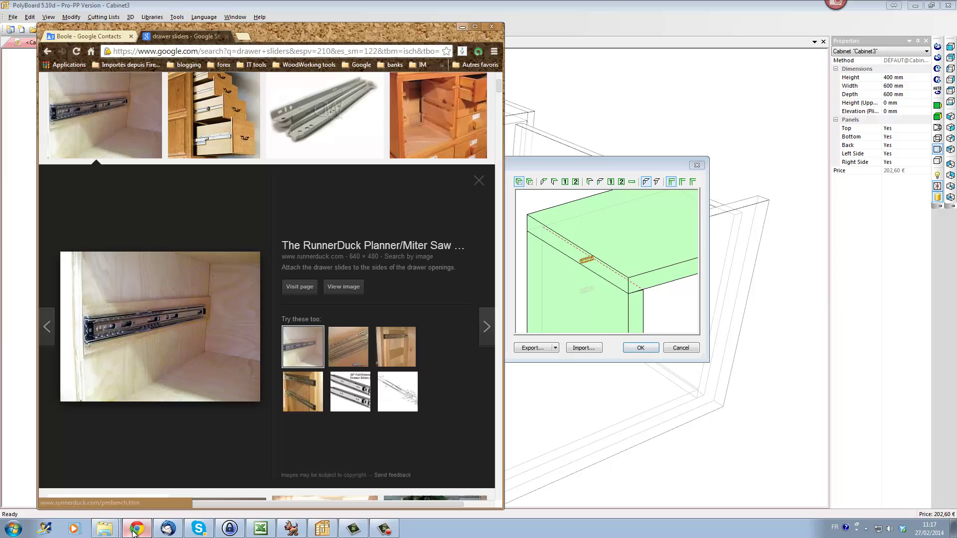
{"action": "left_click", "coordinate": [137, 529]}
{"action": "left_click_drag", "start_coordinate": [131, 343], "coordinate": [192, 382]}
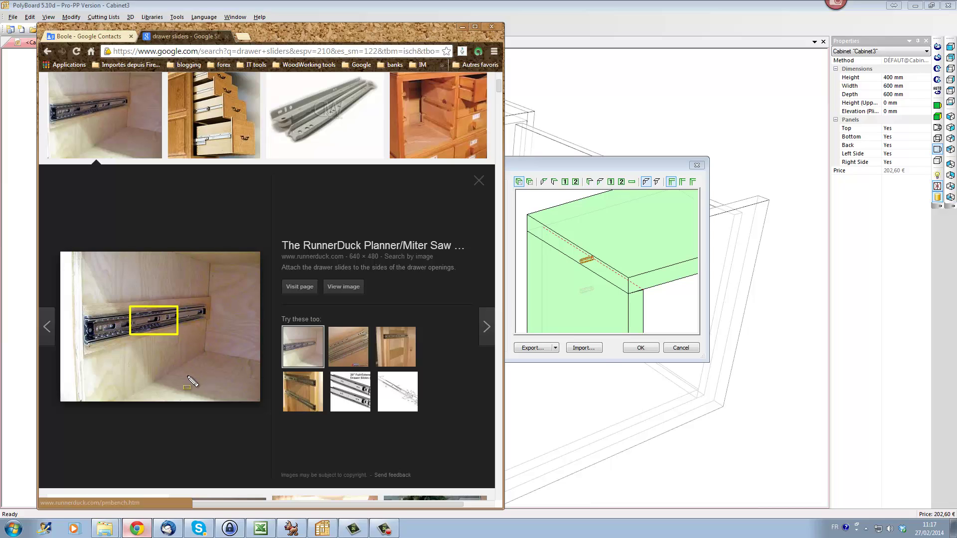
{"action": "left_click_drag", "start_coordinate": [192, 381], "coordinate": [673, 394]}
{"action": "left_click_drag", "start_coordinate": [675, 397], "coordinate": [654, 388]}
{"action": "left_click", "coordinate": [627, 384]}
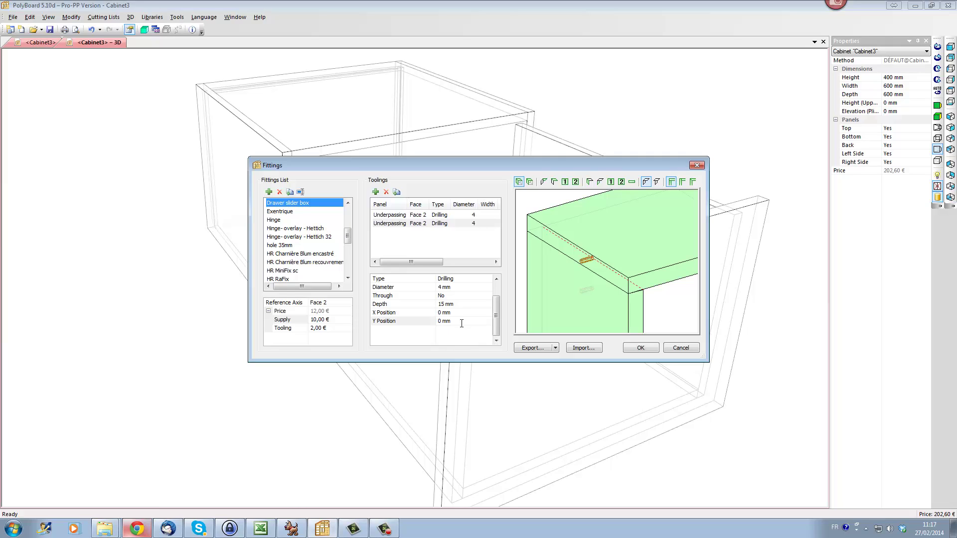
Step: Set the Y position of the second drilling to 100 mm and check its placement in the preview
{"action": "left_click", "coordinate": [431, 320]}
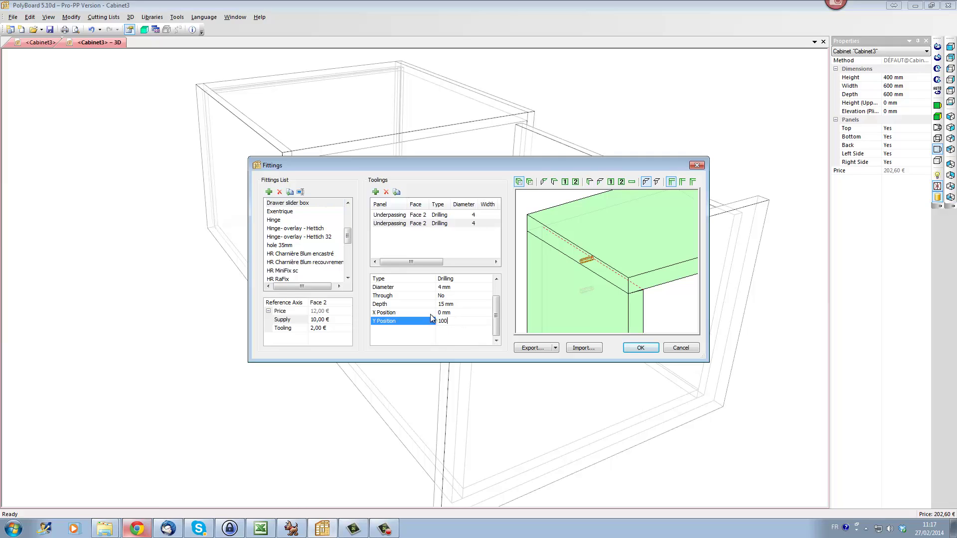
{"action": "type", "text": "100"}
{"action": "left_click", "coordinate": [463, 313]}
{"action": "key", "text": "Return"}
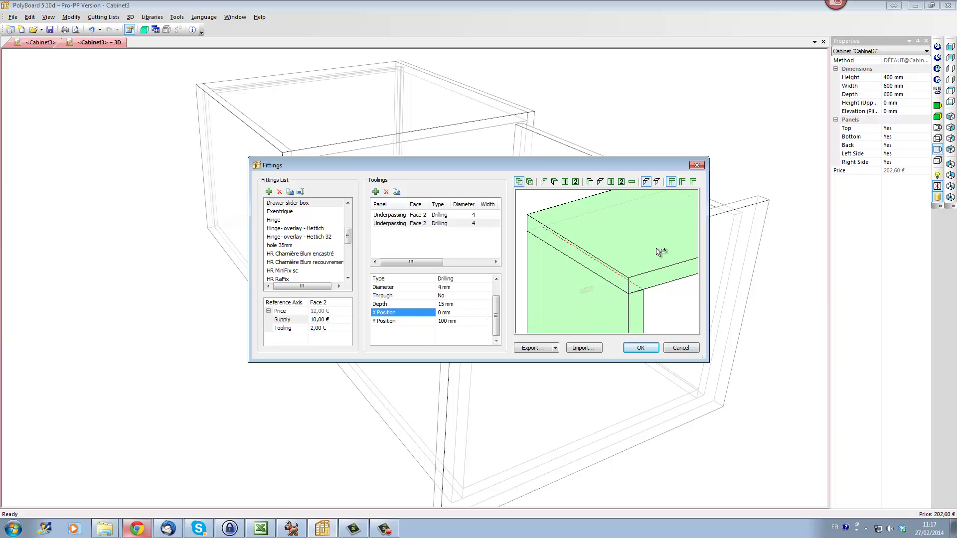
{"action": "scroll", "coordinate": [648, 254], "scroll_direction": "down", "scroll_amount": 5}
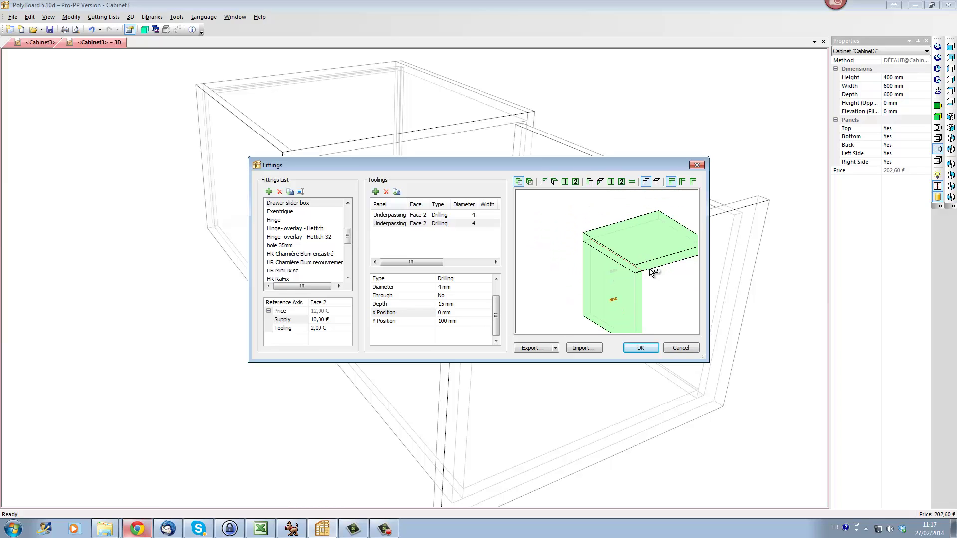
{"action": "scroll", "coordinate": [615, 262], "scroll_direction": "up", "scroll_amount": 4}
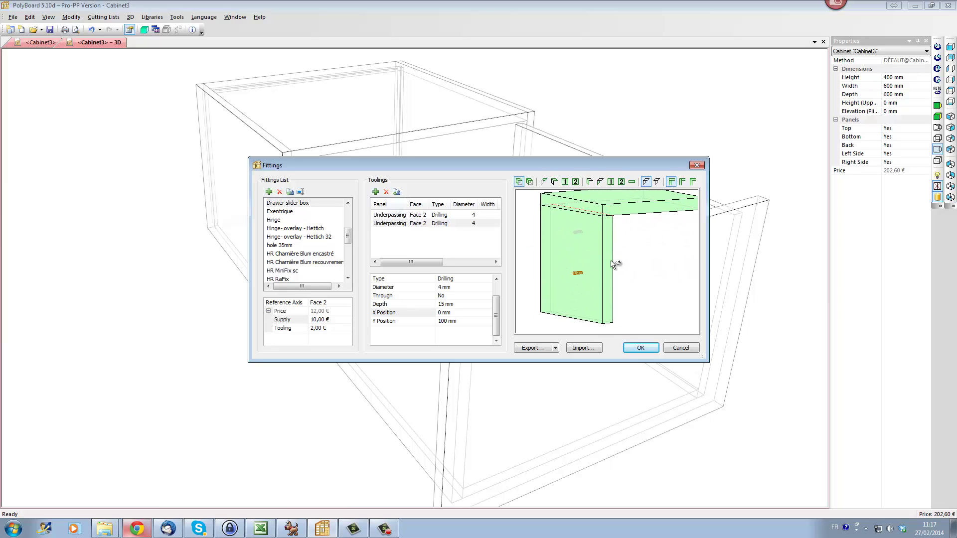
Step: Add a third drilling on Face 2 of the underpassing panel, with a 4 mm diameter and 15 mm depth
{"action": "left_click", "coordinate": [376, 192]}
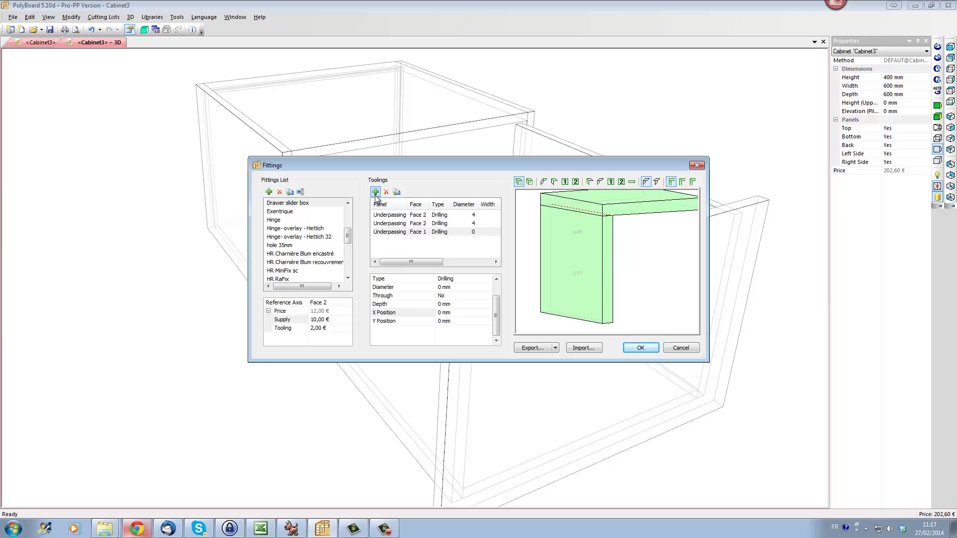
{"action": "scroll", "coordinate": [482, 292], "scroll_direction": "up", "scroll_amount": 2}
{"action": "left_click", "coordinate": [473, 287]}
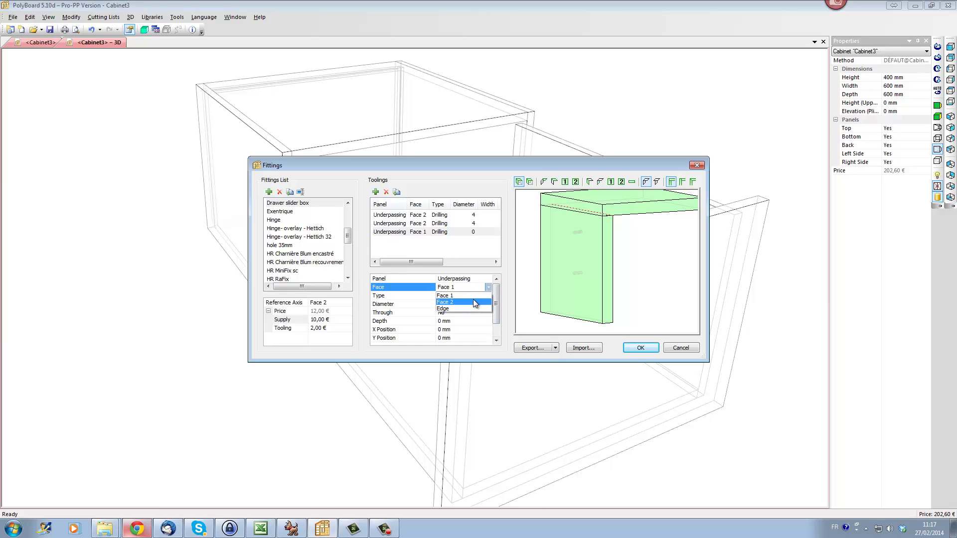
{"action": "left_click", "coordinate": [474, 299]}
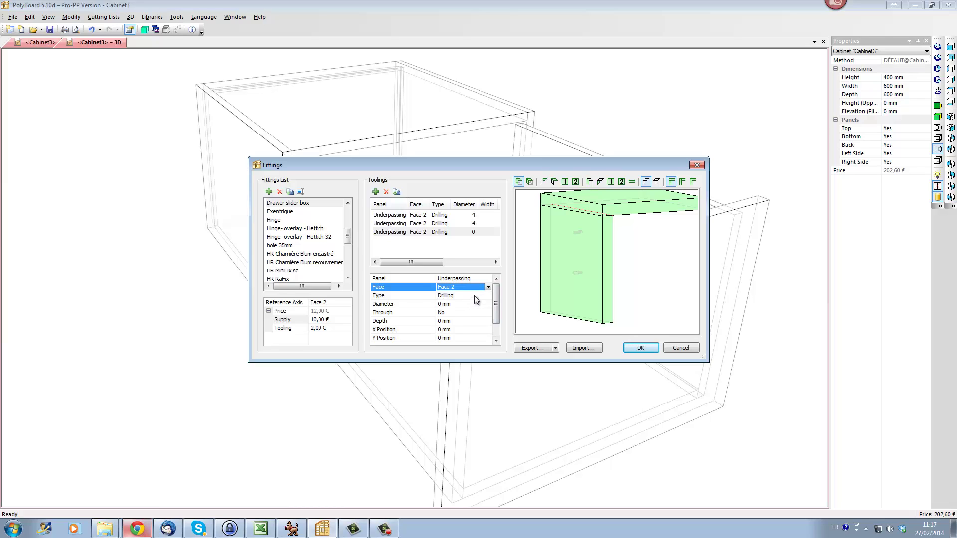
{"action": "left_click", "coordinate": [474, 302]}
{"action": "type", "text": "4"}
{"action": "left_click", "coordinate": [477, 320]}
{"action": "key", "text": "shift+Home"}
{"action": "type", "text": "15"}
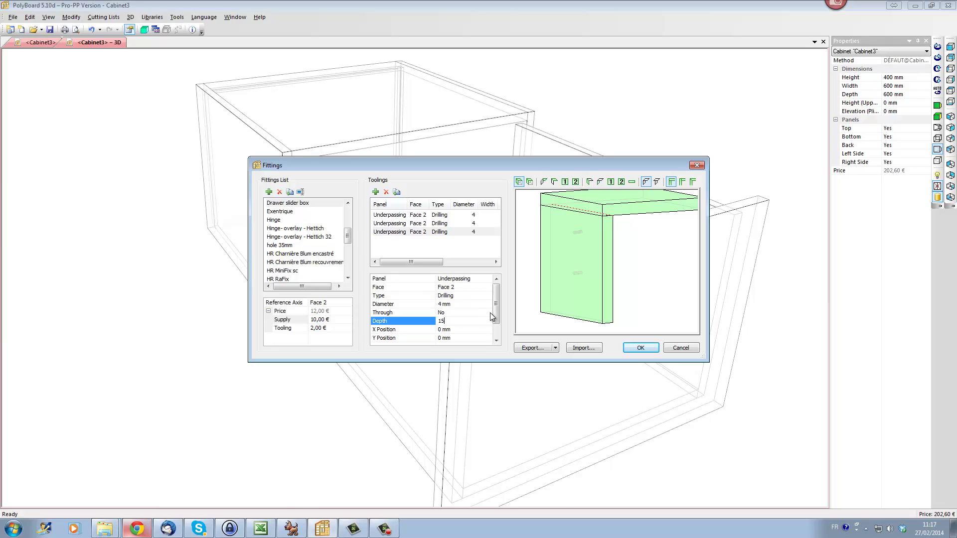
Step: Set the Y position of the third drilling to 350 mm
{"action": "scroll", "coordinate": [496, 321], "scroll_direction": "down", "scroll_amount": 1}
{"action": "left_click", "coordinate": [404, 322]}
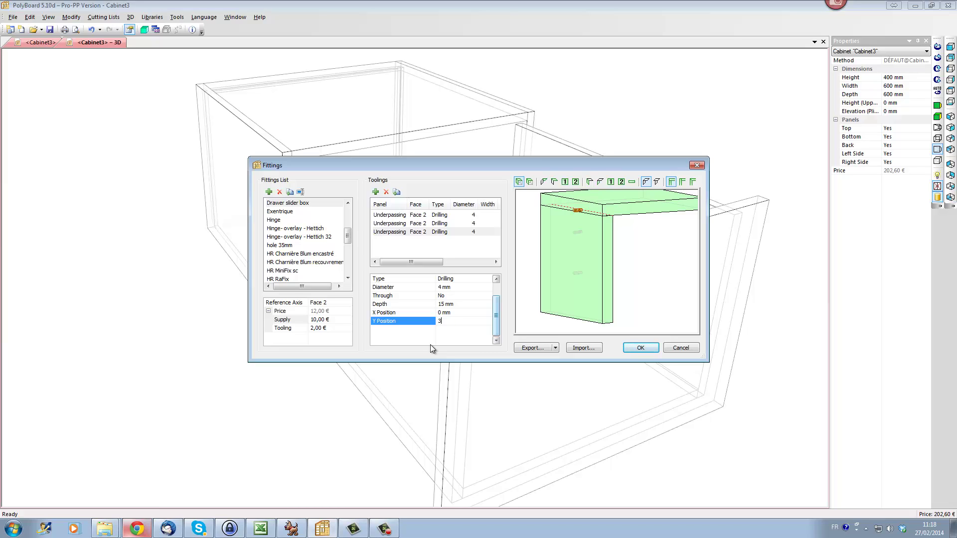
{"action": "key", "text": "Return"}
{"action": "key", "text": "Up"}
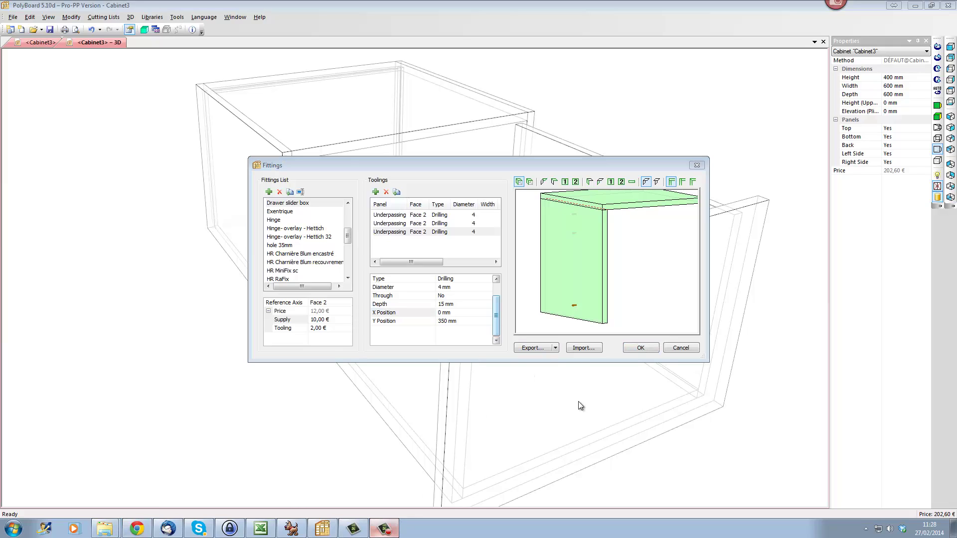
{"action": "left_click", "coordinate": [554, 392]}
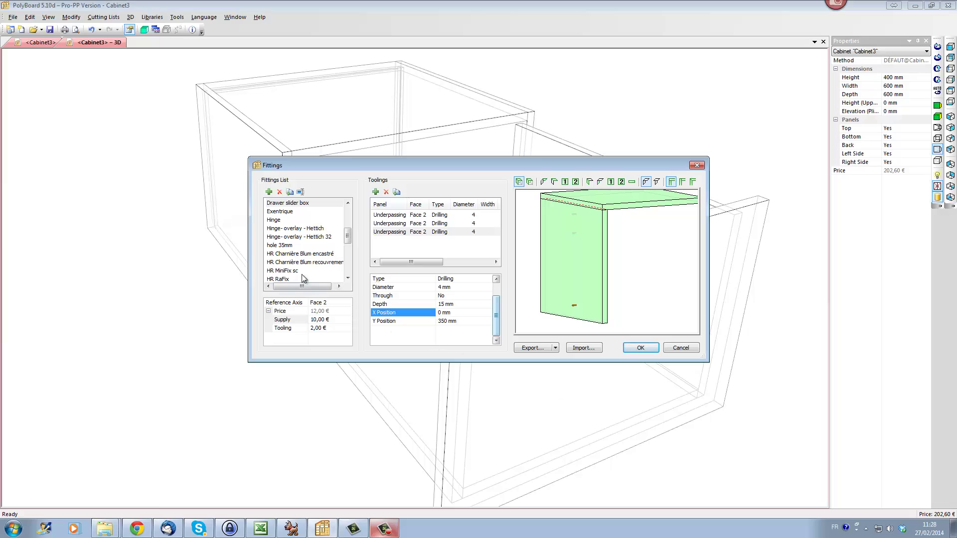
Step: Duplicate the Drawer slider box fitting and name the copy "Drawer slider Dside"
{"action": "left_click", "coordinate": [302, 204]}
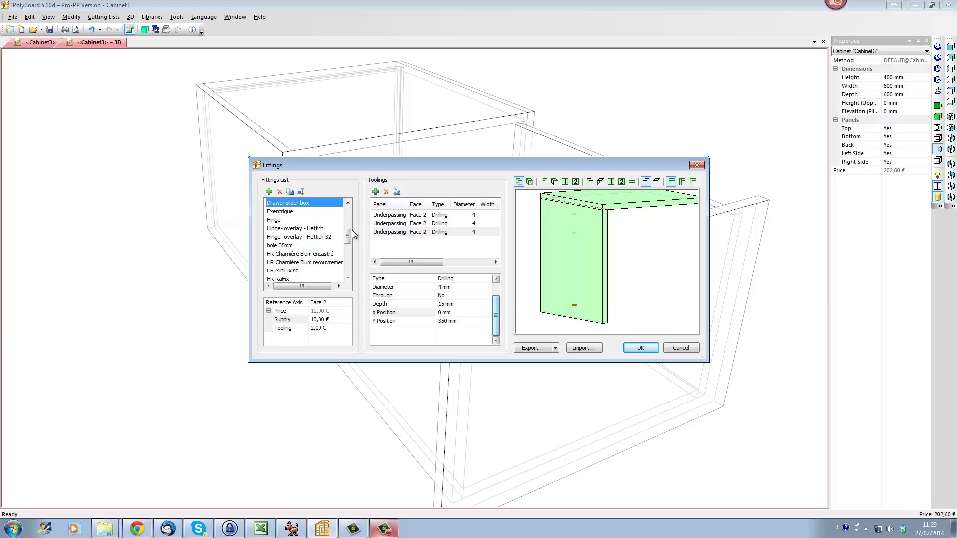
{"action": "left_click", "coordinate": [290, 195]}
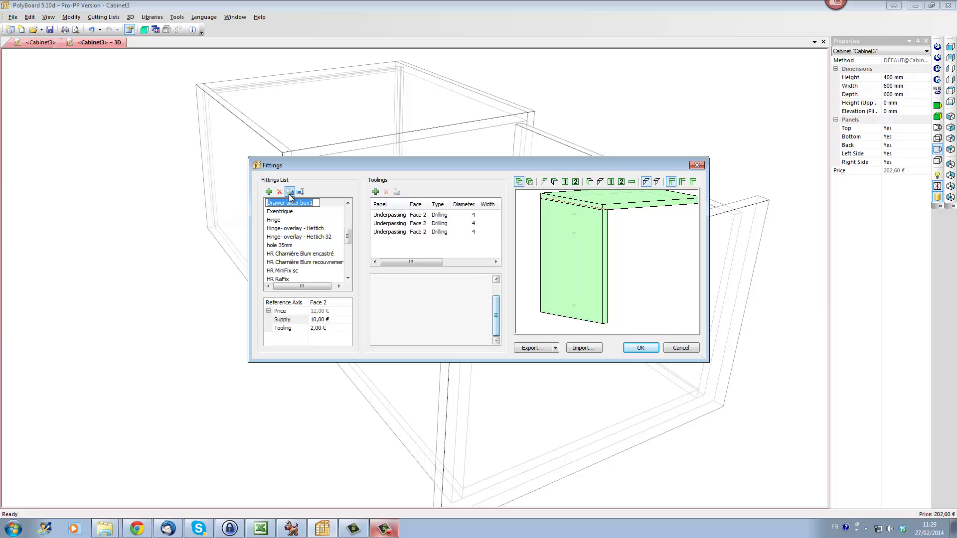
{"action": "left_click_drag", "start_coordinate": [347, 236], "coordinate": [347, 229]}
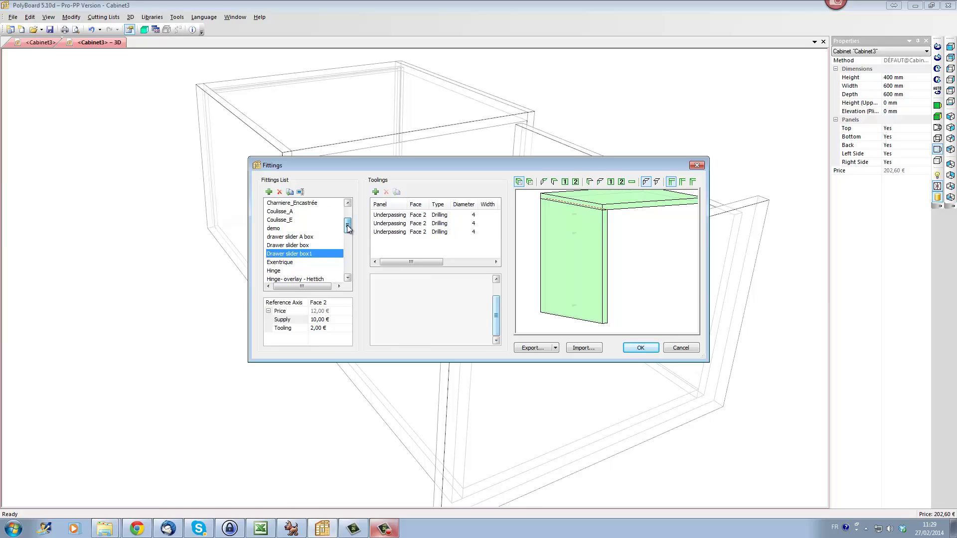
{"action": "left_click", "coordinate": [315, 253]}
{"action": "left_click", "coordinate": [315, 253]}
{"action": "key", "text": "BackSpace"}
{"action": "key", "text": "BackSpace"}
{"action": "key", "text": "BackSpace"}
{"action": "key", "text": "BackSpace"}
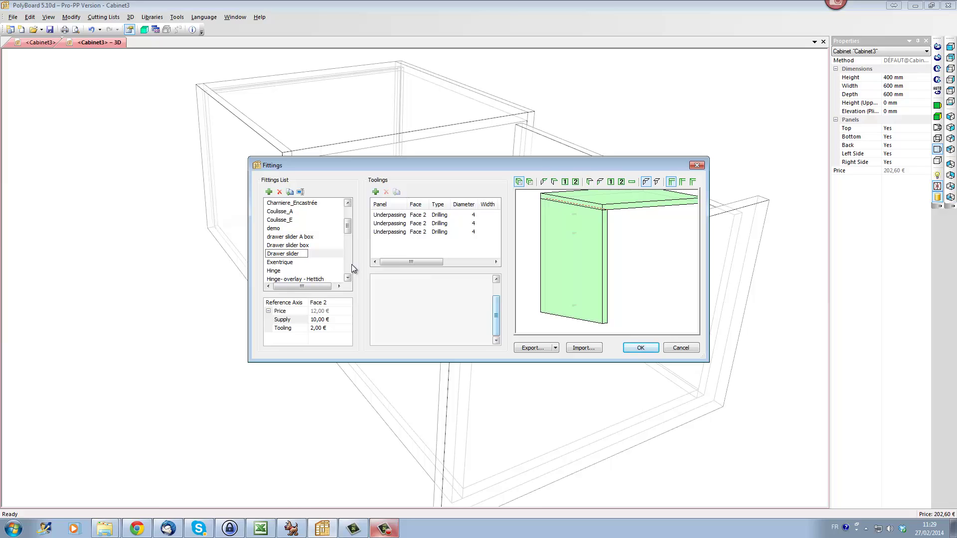
{"action": "type", "text": "slider D"}
Step: Switch the first drilling of Drawer slider Dside to Face 1 and set its depth to 8 mm
{"action": "left_click", "coordinate": [439, 215]}
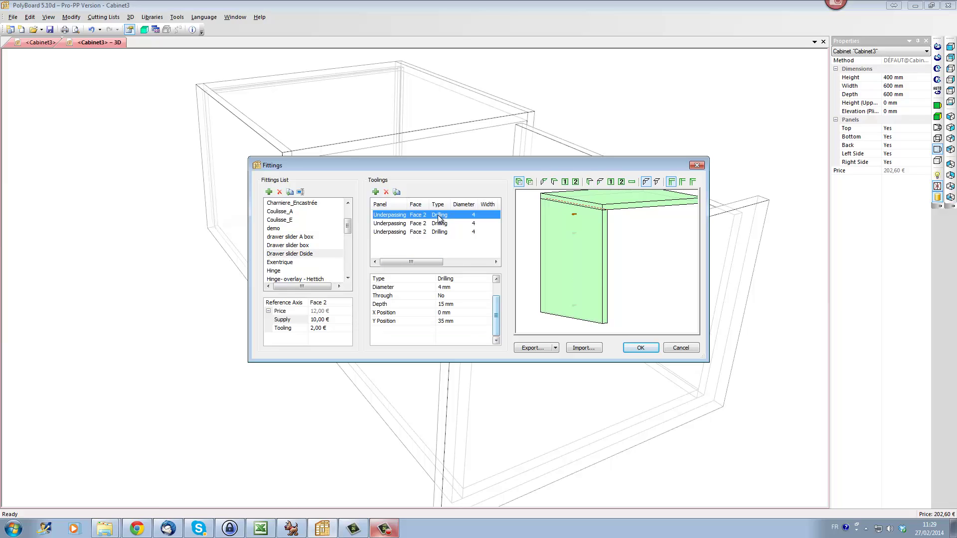
{"action": "left_click", "coordinate": [605, 217]}
{"action": "scroll", "coordinate": [568, 249], "scroll_direction": "up", "scroll_amount": 5}
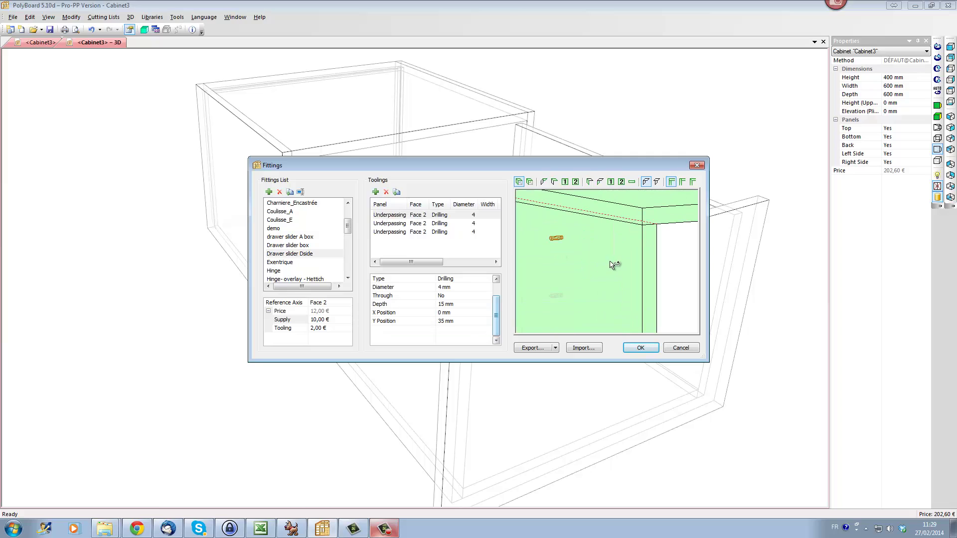
{"action": "mouse_move", "coordinate": [613, 284]}
{"action": "left_mouse_down"}
{"action": "mouse_move", "coordinate": [530, 276]}
{"action": "mouse_move", "coordinate": [599, 282]}
{"action": "mouse_move", "coordinate": [656, 304]}
{"action": "mouse_move", "coordinate": [585, 280]}
{"action": "mouse_move", "coordinate": [625, 282]}
{"action": "left_mouse_up"}
{"action": "scroll", "coordinate": [641, 293], "scroll_direction": "down", "scroll_amount": 2}
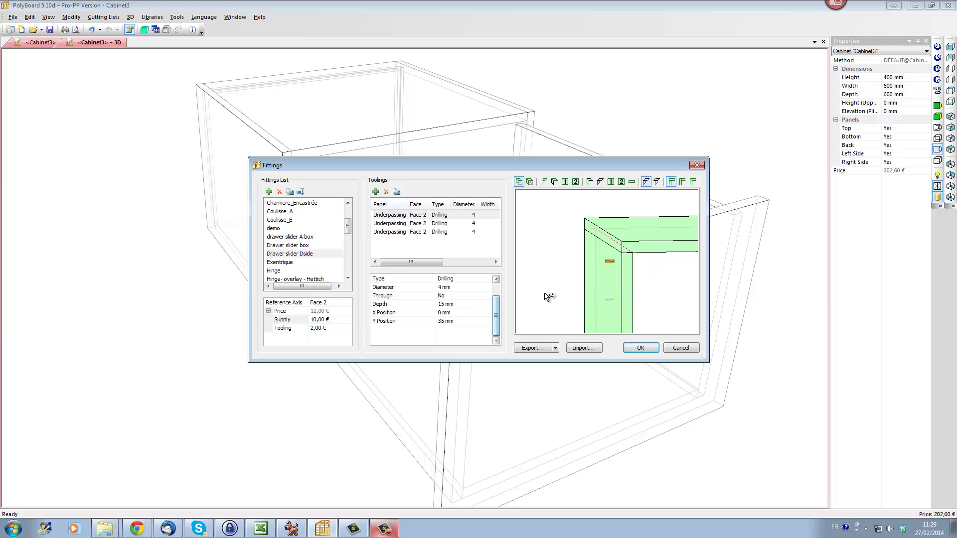
{"action": "left_click_drag", "start_coordinate": [498, 307], "coordinate": [498, 296]}
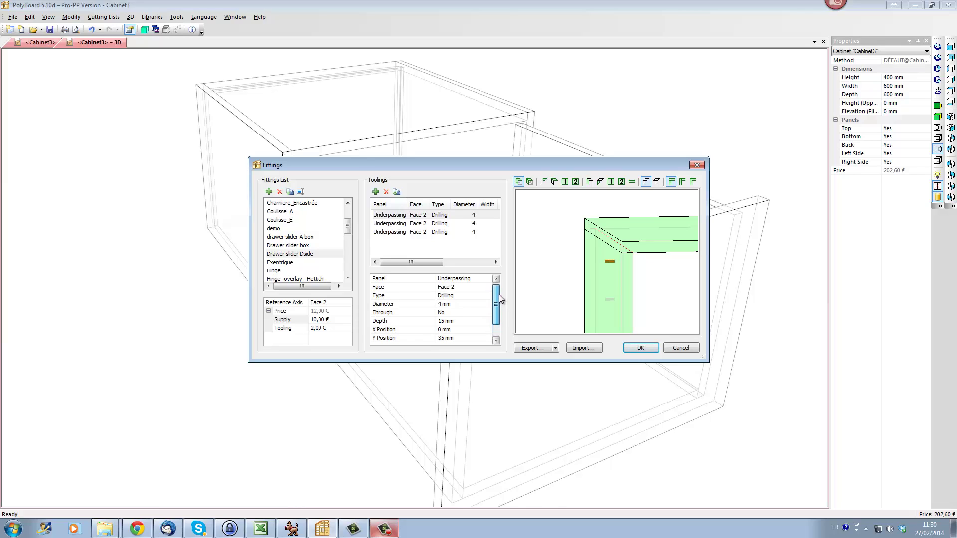
{"action": "left_click", "coordinate": [481, 289]}
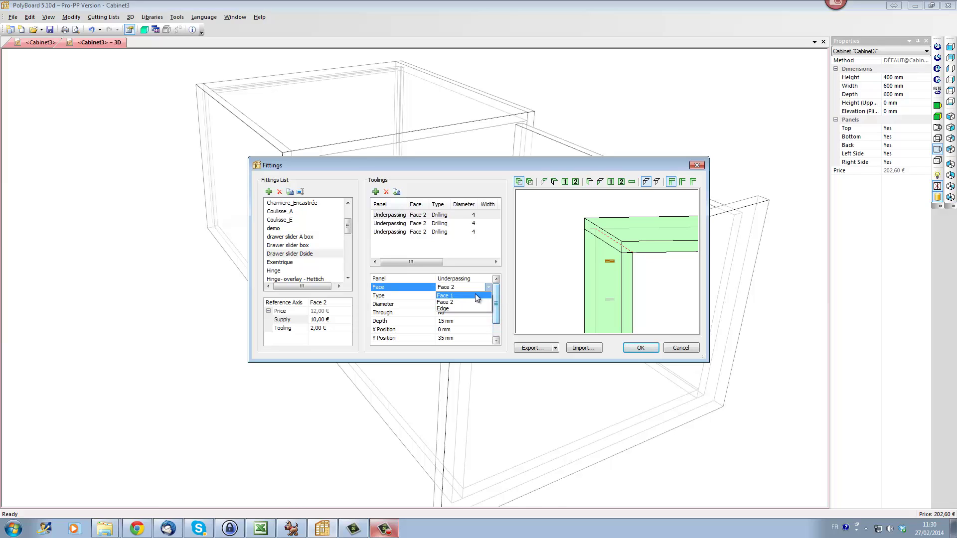
{"action": "left_click", "coordinate": [476, 296]}
{"action": "left_click_drag", "start_coordinate": [643, 296], "coordinate": [611, 272]}
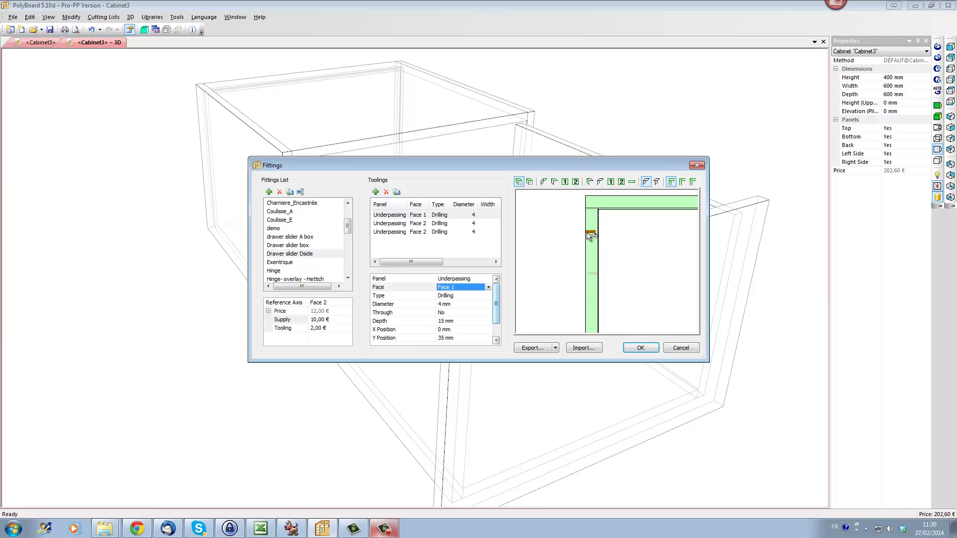
{"action": "left_click", "coordinate": [474, 325]}
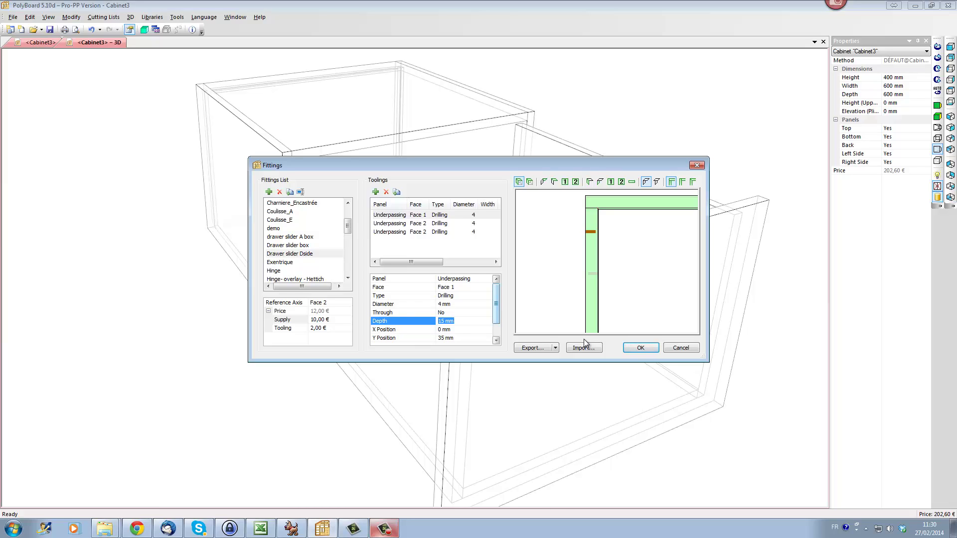
{"action": "type", "text": "8"}
{"action": "key", "text": "Return"}
Step: Switch the second drilling of Drawer slider Dside to Face 1 and match its depth to the first drilling
{"action": "left_click", "coordinate": [432, 224]}
{"action": "left_click", "coordinate": [466, 286]}
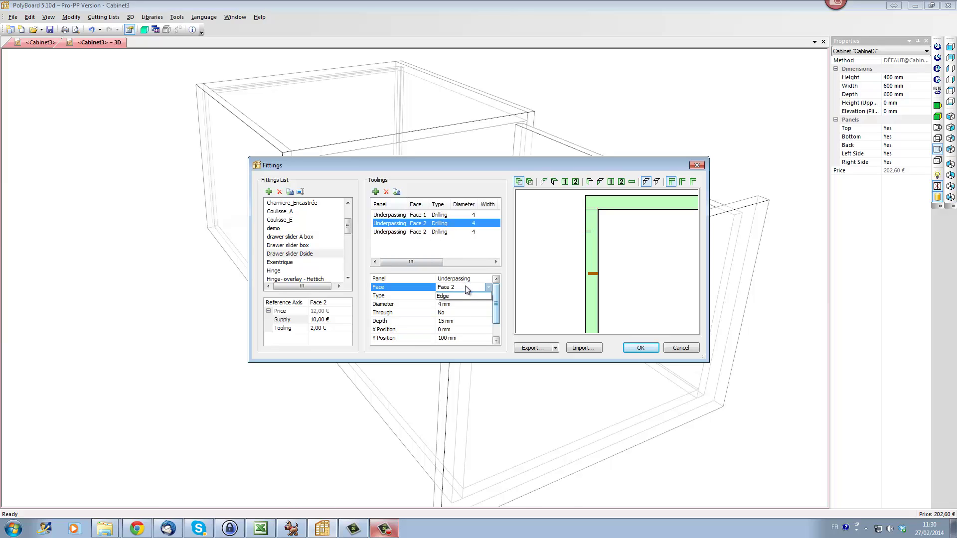
{"action": "left_click", "coordinate": [464, 288]}
{"action": "left_click", "coordinate": [462, 297]}
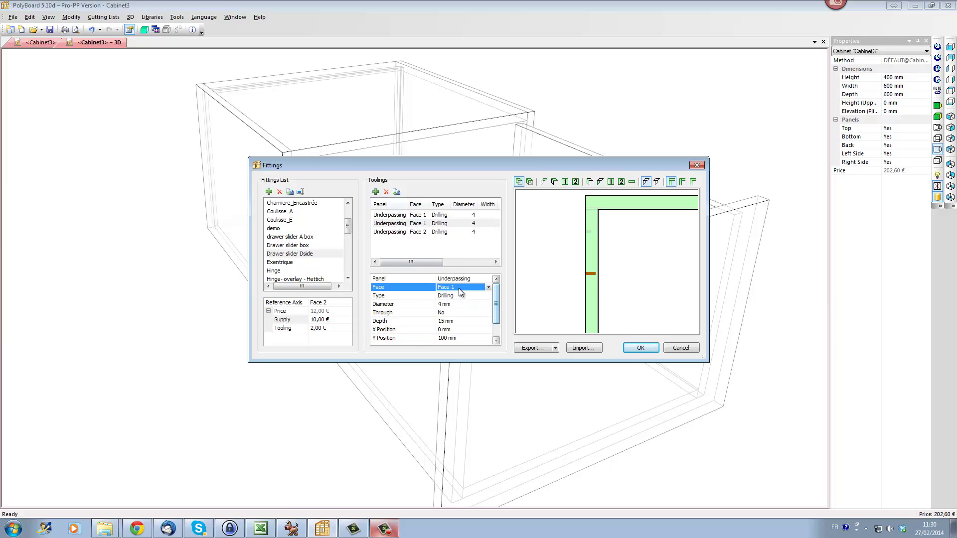
{"action": "left_click", "coordinate": [461, 321]}
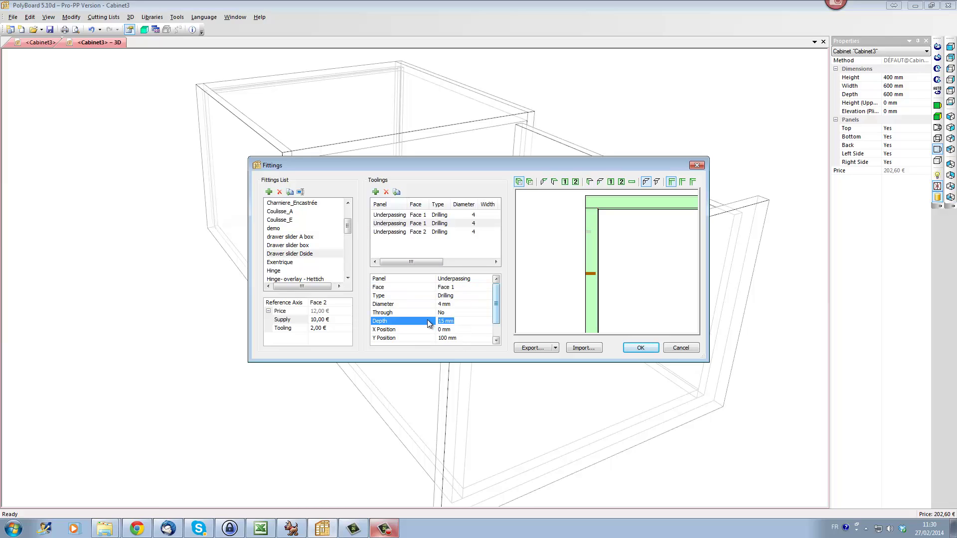
Step: Switch the third drilling of Drawer slider Dside to Face 1 with an 8 mm depth, and save the fittings
{"action": "left_click", "coordinate": [450, 232]}
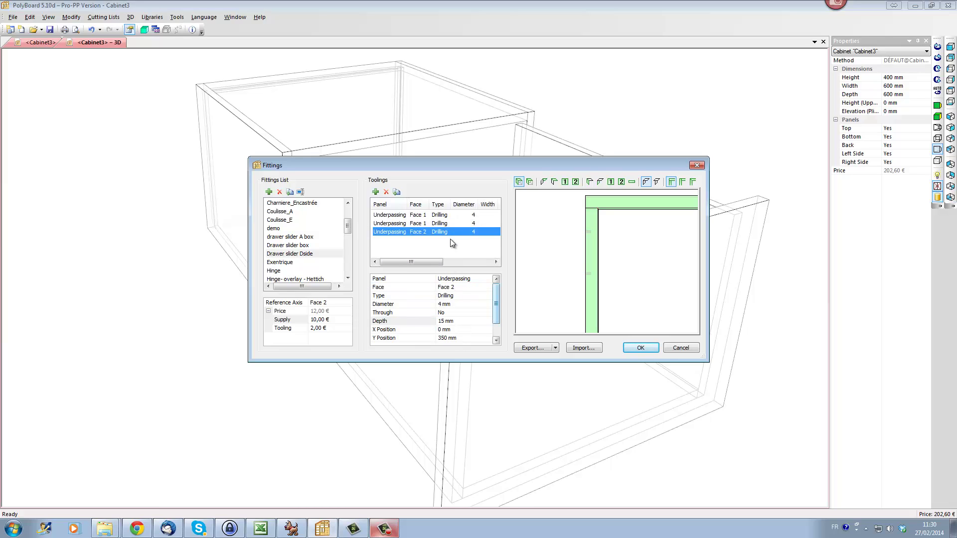
{"action": "left_click", "coordinate": [464, 287]}
{"action": "left_click", "coordinate": [463, 297]}
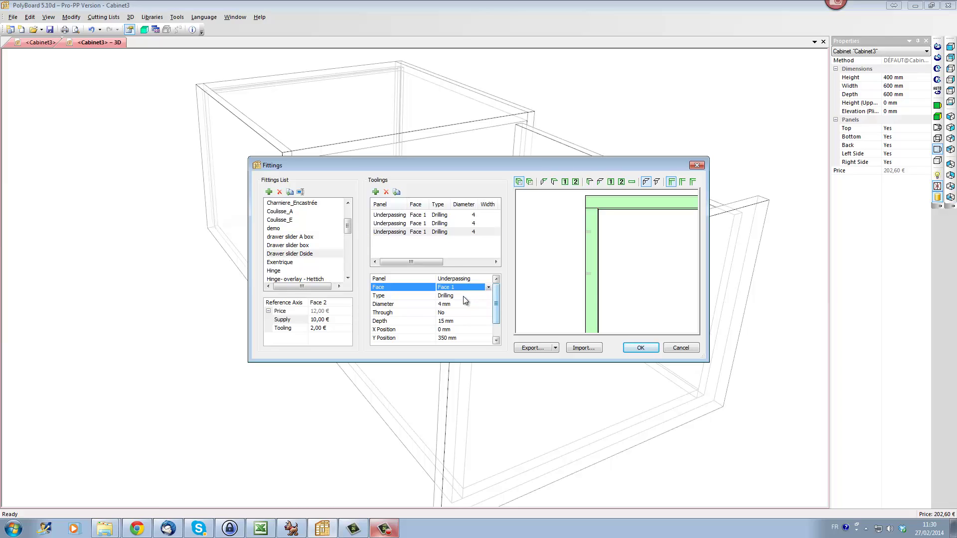
{"action": "left_click", "coordinate": [467, 322]}
{"action": "type", "text": "8"}
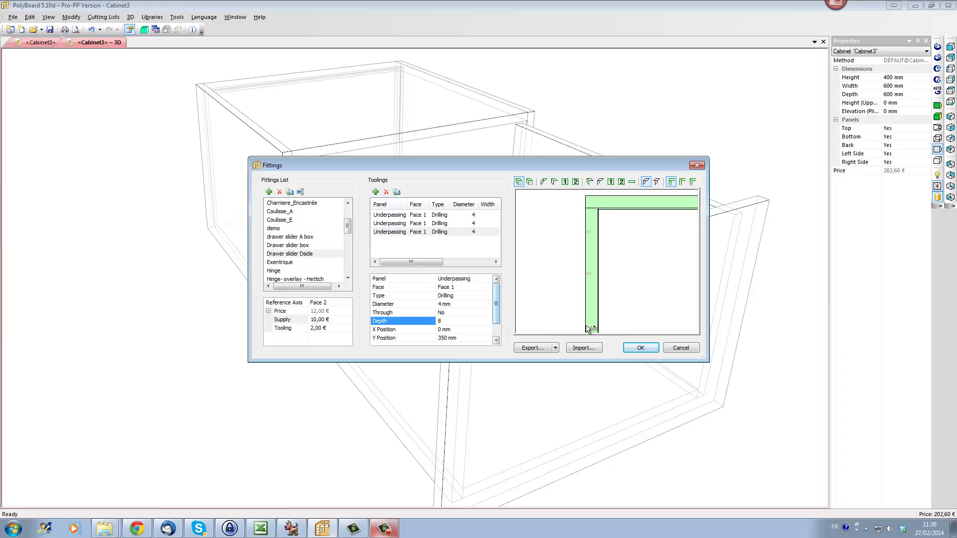
{"action": "left_click_drag", "start_coordinate": [561, 293], "coordinate": [577, 244]}
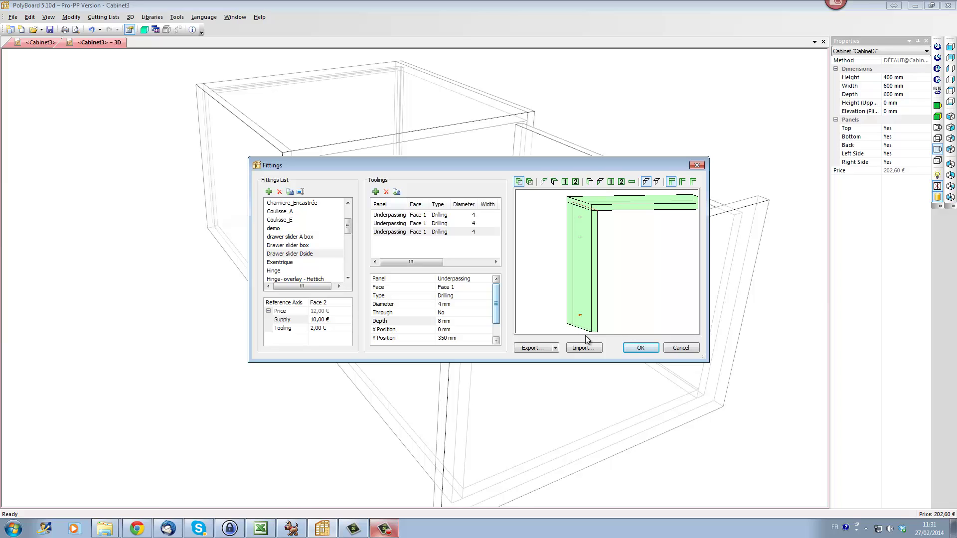
{"action": "left_click", "coordinate": [641, 348]}
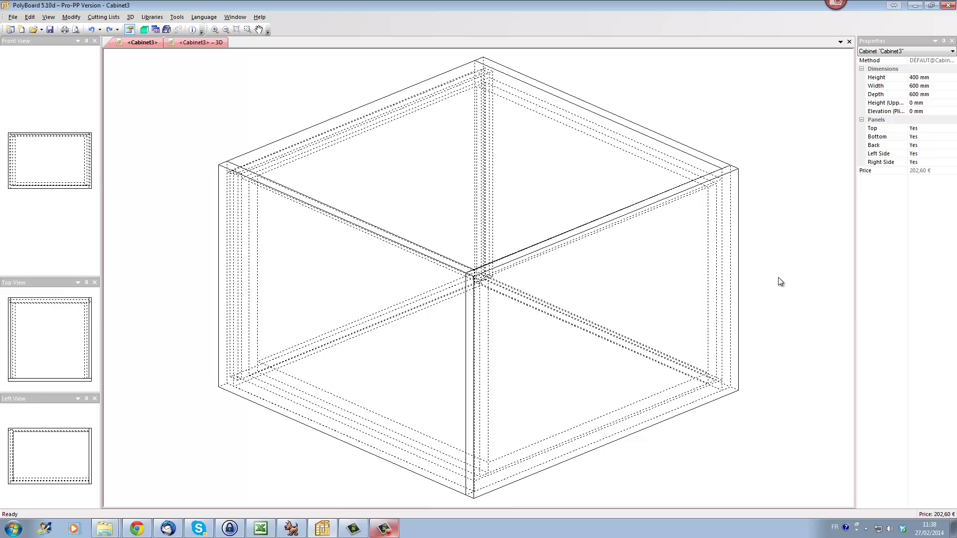
Step: Explode the cabinet view and add a new fitting link between the Drawer Left Side panel and Drawer 1
{"action": "left_click", "coordinate": [166, 30]}
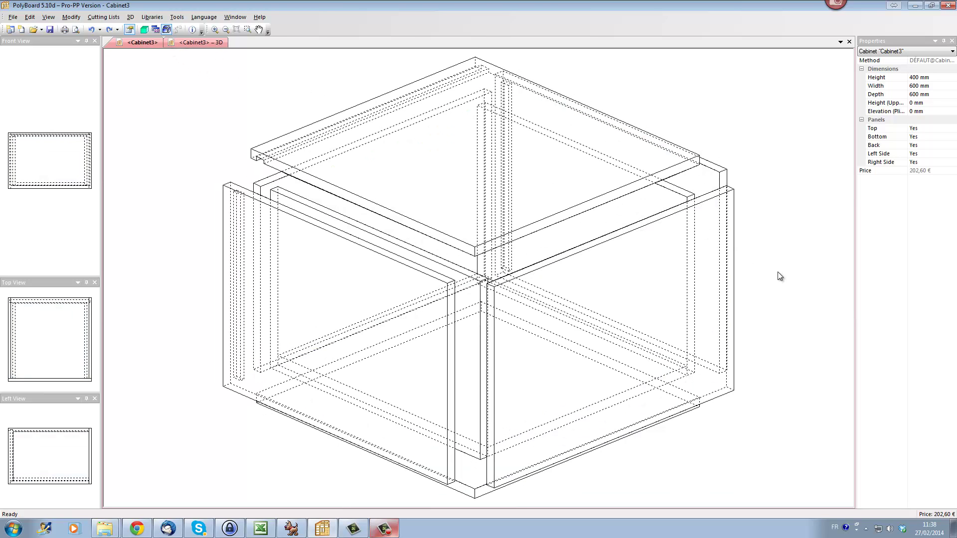
{"action": "left_click", "coordinate": [373, 238]}
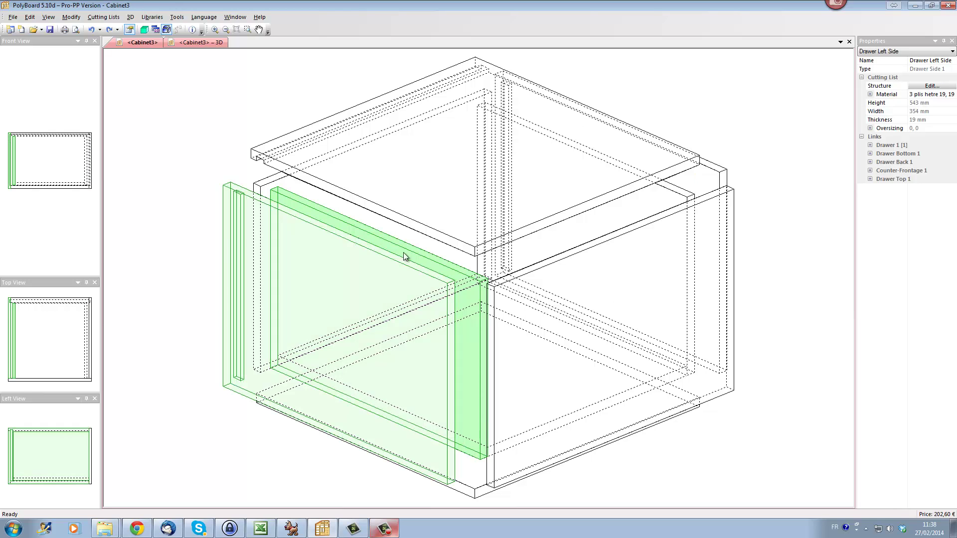
{"action": "left_click", "coordinate": [870, 145]}
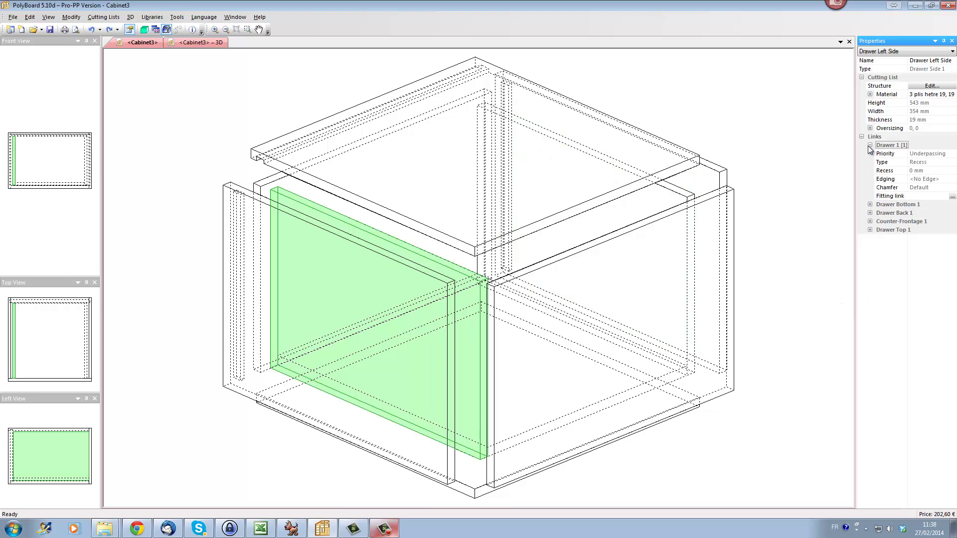
{"action": "left_click", "coordinate": [952, 197]}
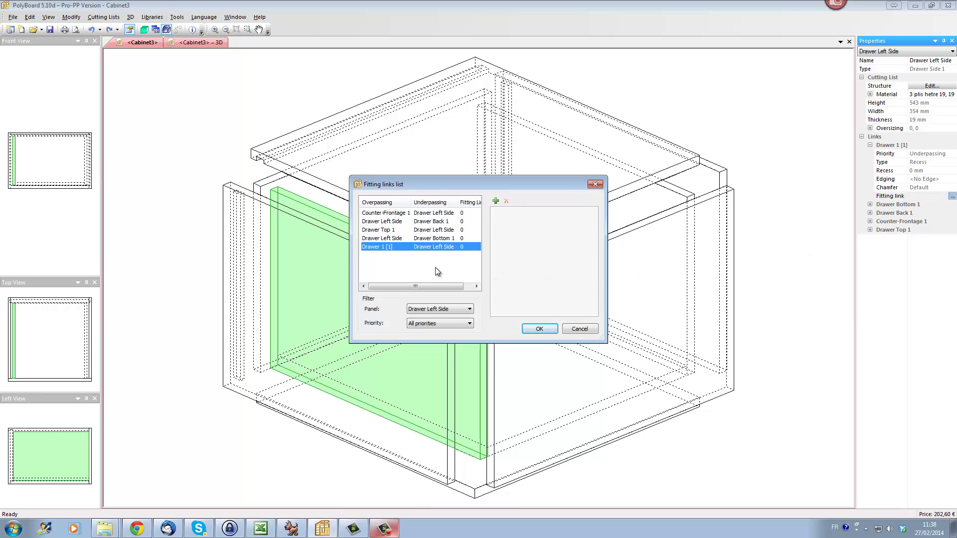
{"action": "left_click", "coordinate": [495, 201]}
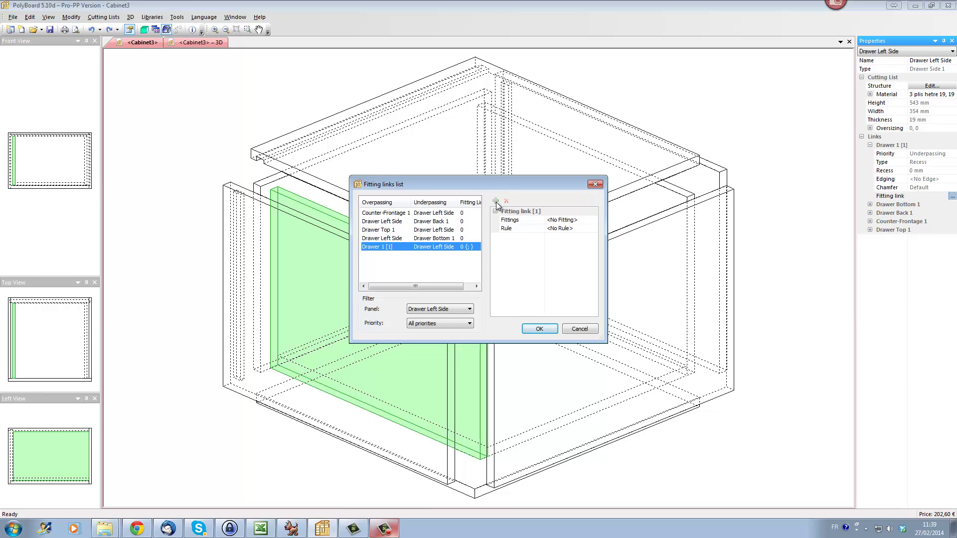
Step: Assign the Drawer slider Dside fitting with rule Unique_60.5_A to the link between Drawer Left Side and Drawer 1
{"action": "left_click", "coordinate": [591, 221]}
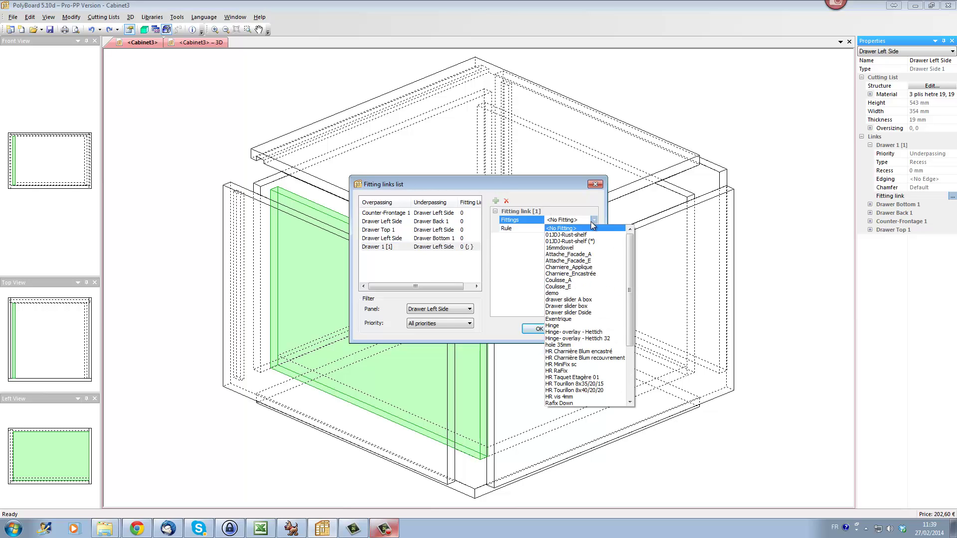
{"action": "left_click", "coordinate": [587, 313]}
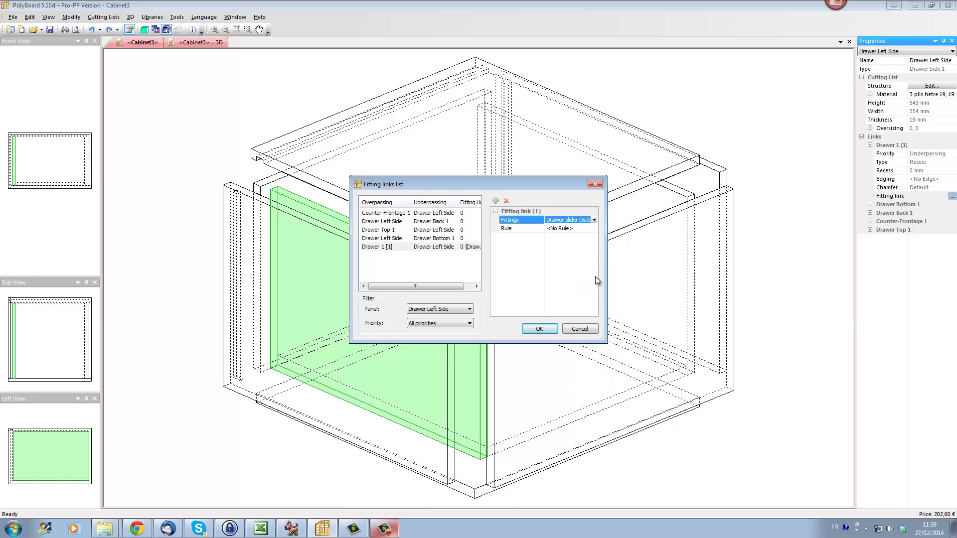
{"action": "left_click", "coordinate": [594, 232]}
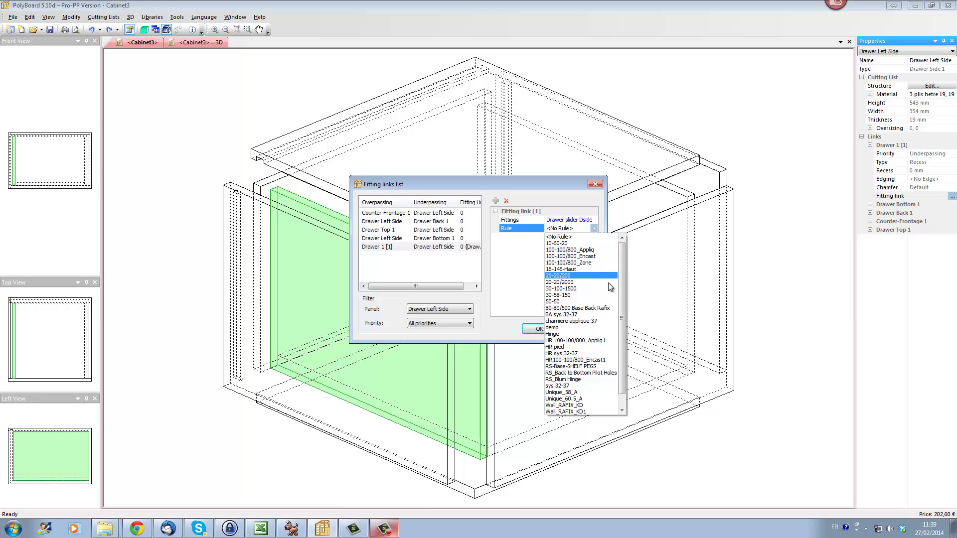
{"action": "left_click", "coordinate": [593, 398]}
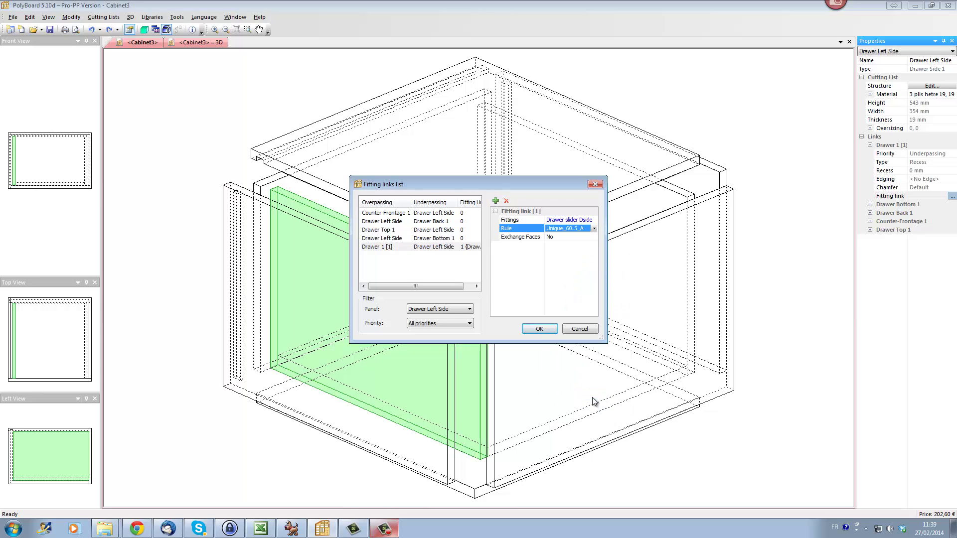
{"action": "left_click", "coordinate": [540, 329]}
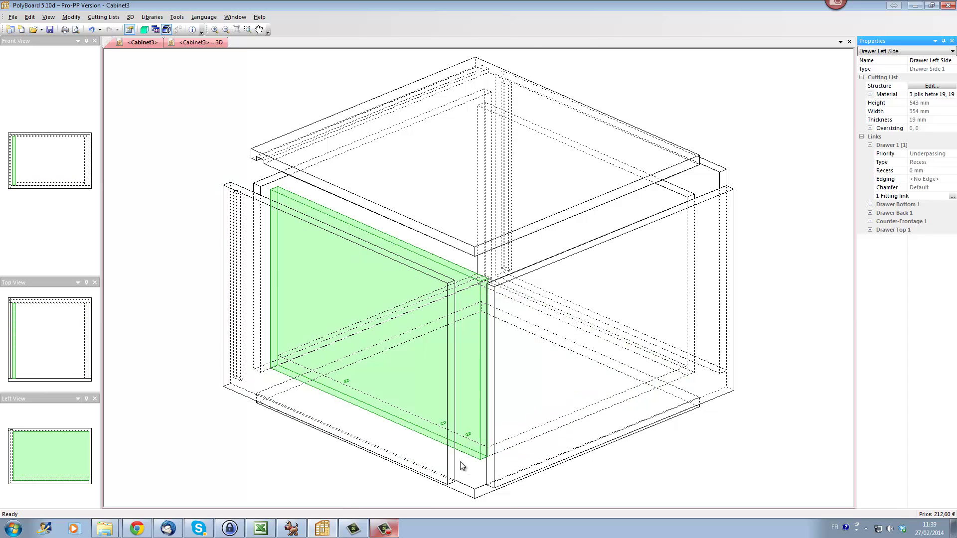
Step: Add a fitting link between the cabinet's Left Side and Drawer 1, using fitting Drawer slider box and rule Unique_60.5_A
{"action": "left_click", "coordinate": [238, 193]}
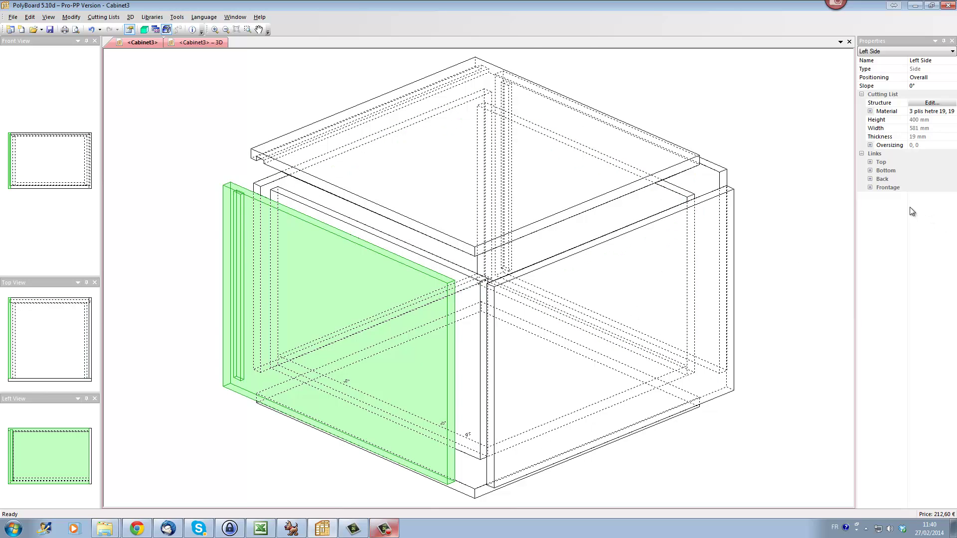
{"action": "left_click", "coordinate": [870, 187]}
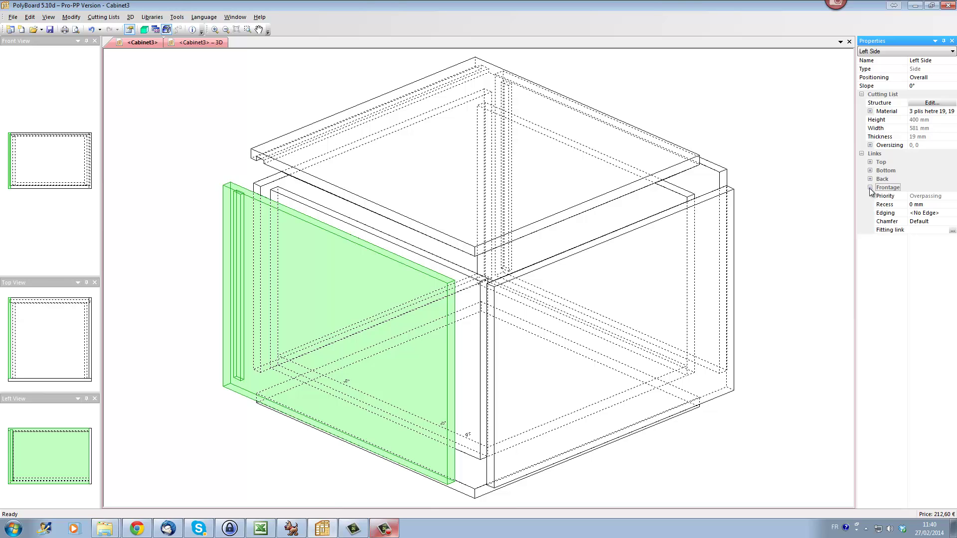
{"action": "left_click", "coordinate": [952, 230]}
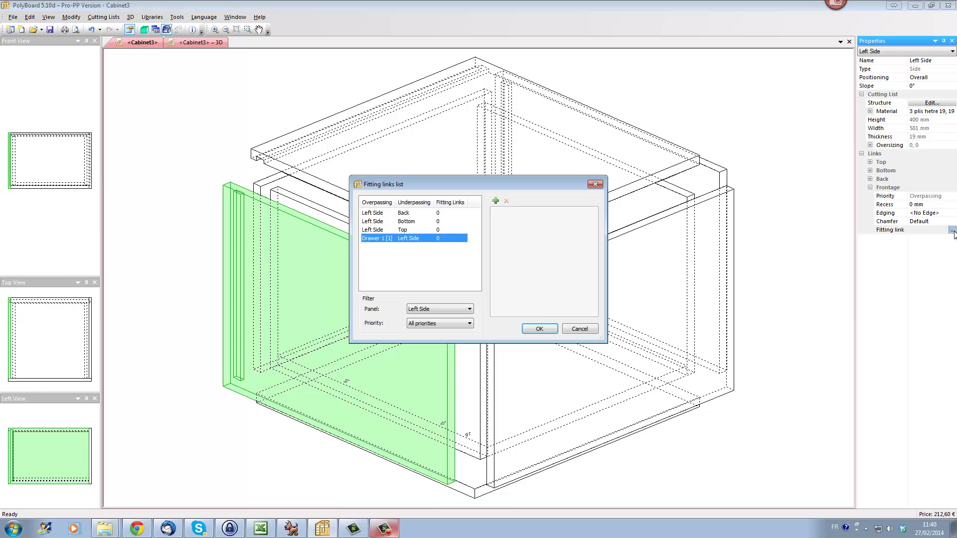
{"action": "left_click", "coordinate": [497, 202]}
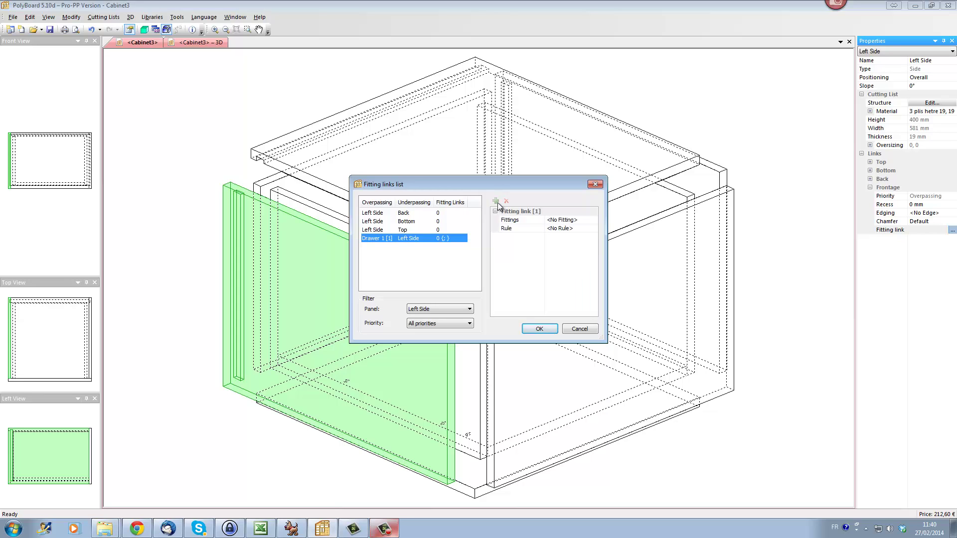
{"action": "left_click", "coordinate": [586, 223]}
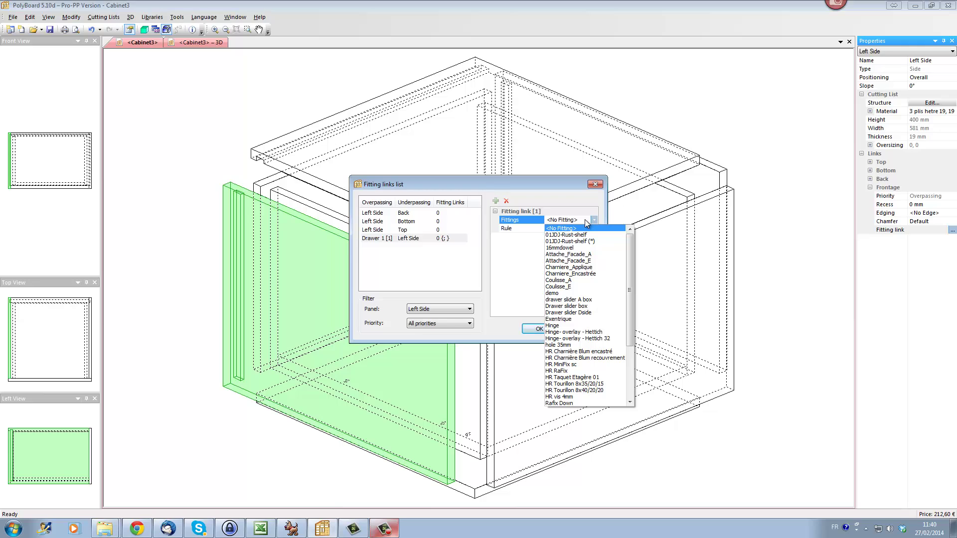
{"action": "left_click", "coordinate": [589, 306]}
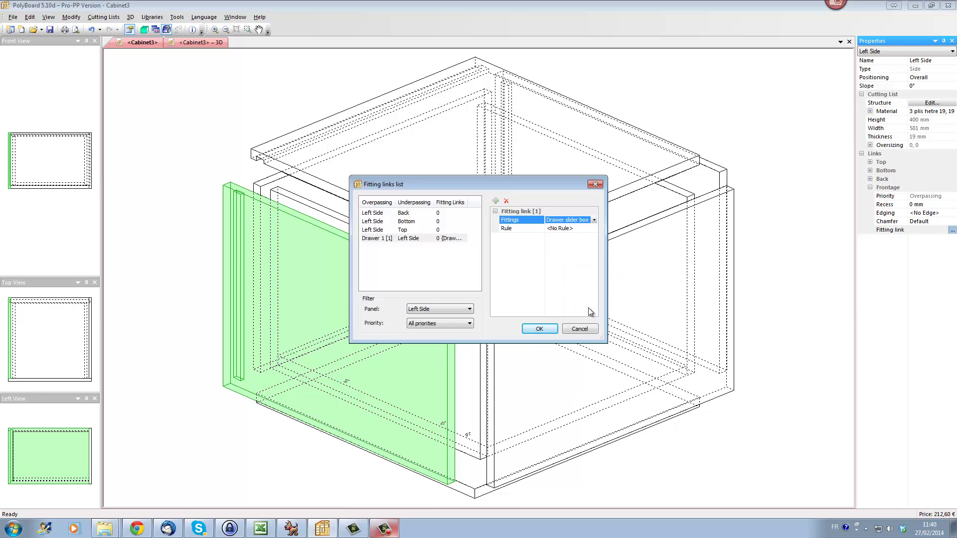
{"action": "left_click", "coordinate": [594, 229]}
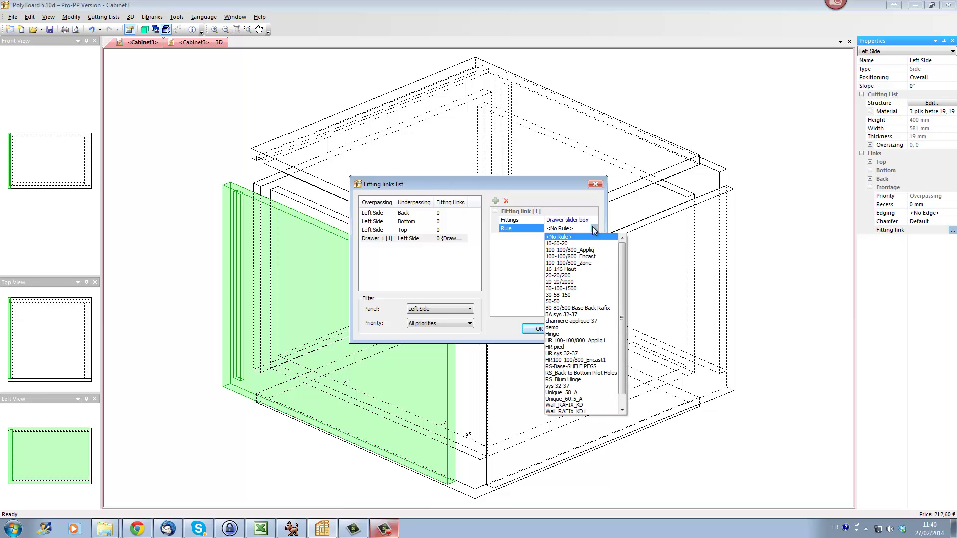
{"action": "left_click", "coordinate": [581, 399]}
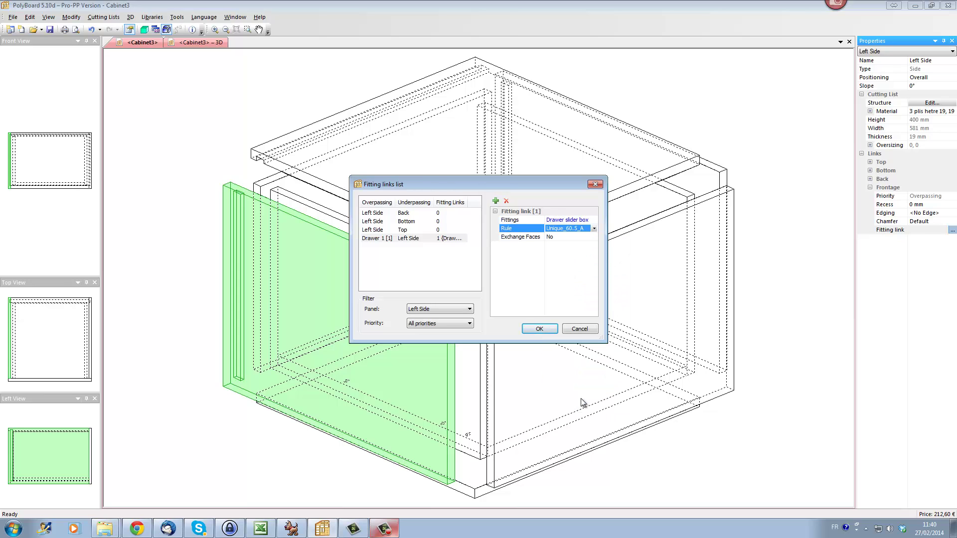
{"action": "left_click", "coordinate": [553, 332]}
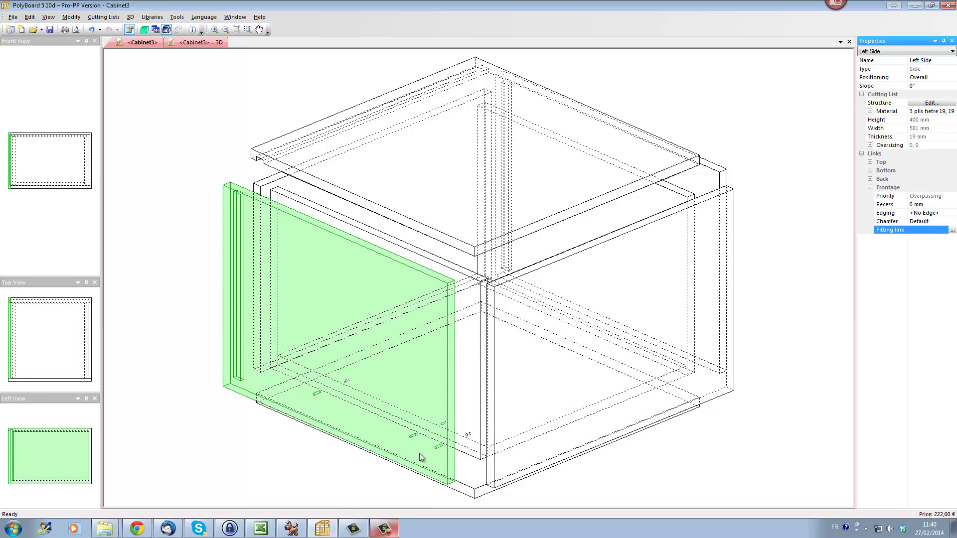
Step: Examine the slider drillings on the cabinet side and drawer side in the 3D view, with the drawer open and closed
{"action": "left_click", "coordinate": [834, 406]}
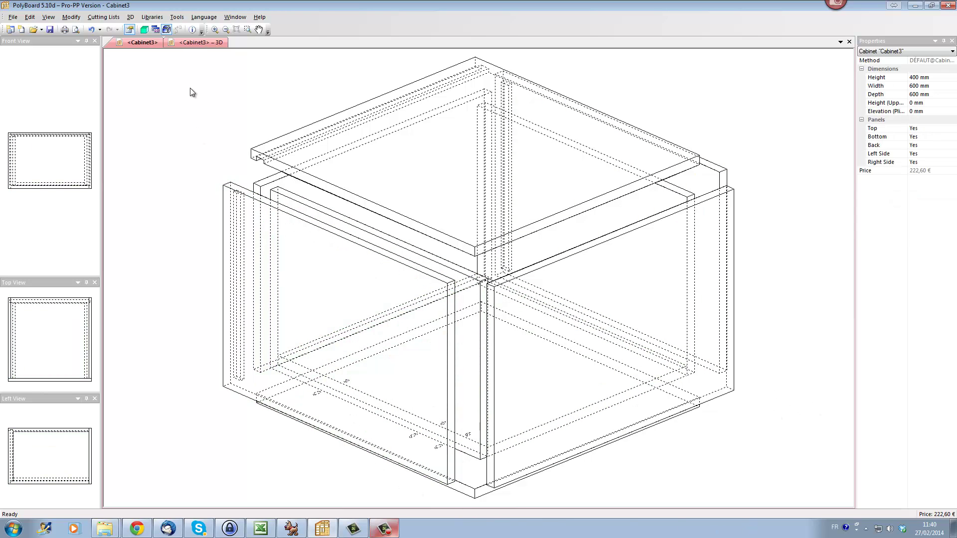
{"action": "left_click", "coordinate": [188, 42]}
{"action": "mouse_move", "coordinate": [479, 314]}
{"action": "middle_mouse_down"}
{"action": "mouse_move", "coordinate": [521, 448]}
{"action": "mouse_move", "coordinate": [546, 274]}
{"action": "middle_mouse_up"}
{"action": "middle_click_drag", "start_coordinate": [490, 302], "coordinate": [531, 336]}
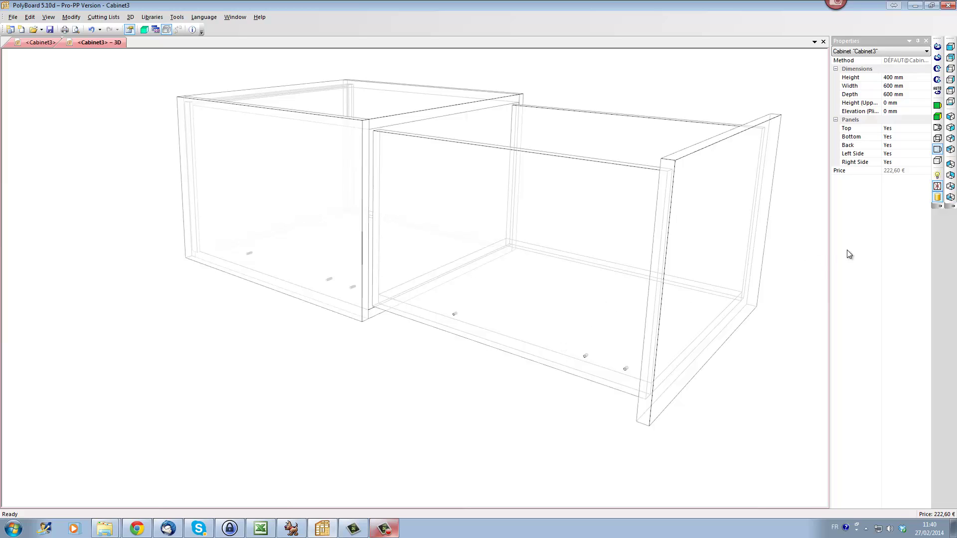
{"action": "left_click", "coordinate": [938, 186]}
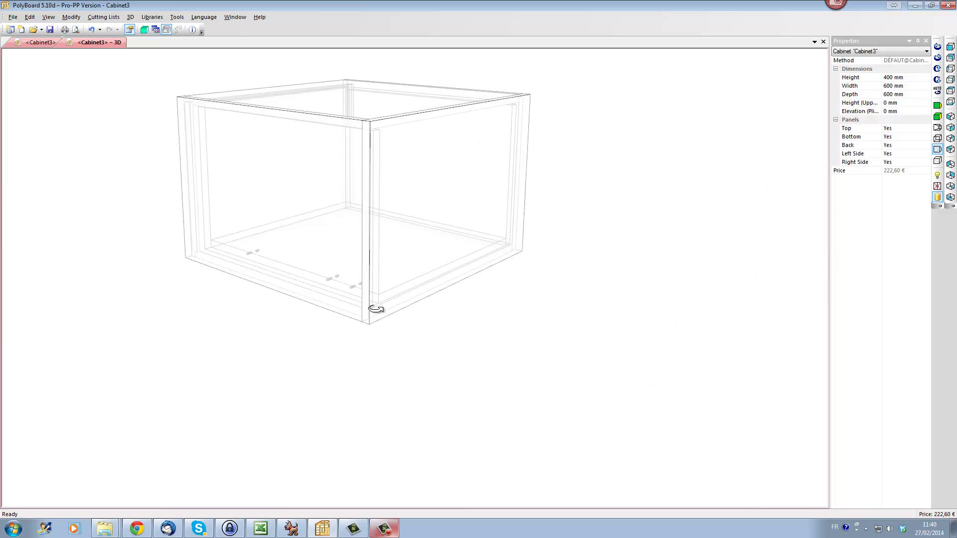
{"action": "scroll", "coordinate": [321, 290], "scroll_direction": "up", "scroll_amount": 5}
{"action": "scroll", "coordinate": [321, 290], "scroll_direction": "down", "scroll_amount": 5}
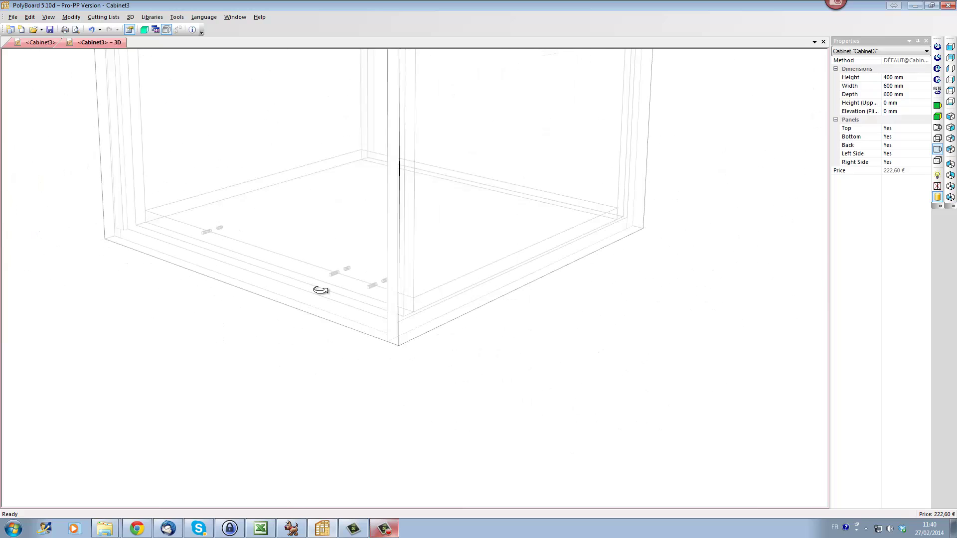
{"action": "left_click", "coordinate": [938, 186]}
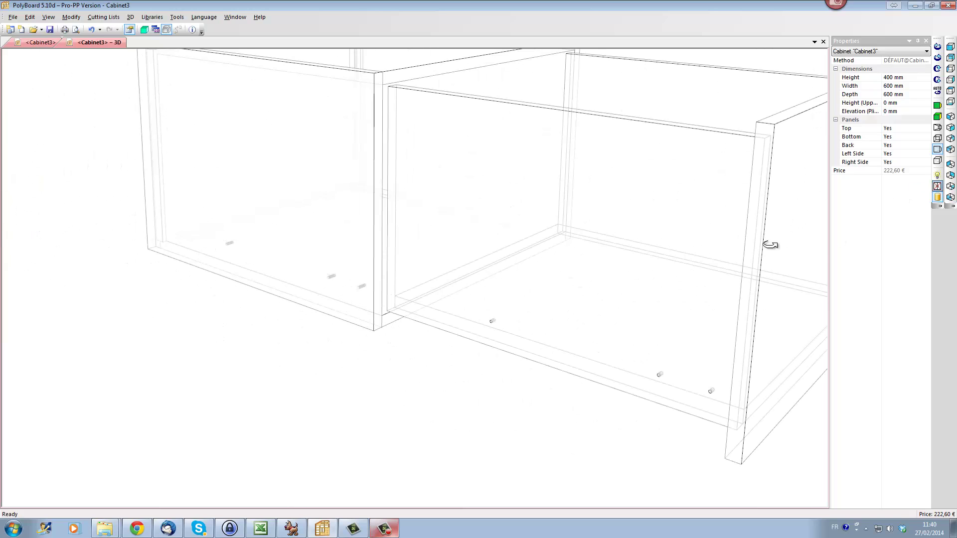
{"action": "scroll", "coordinate": [508, 278], "scroll_direction": "up", "scroll_amount": 3}
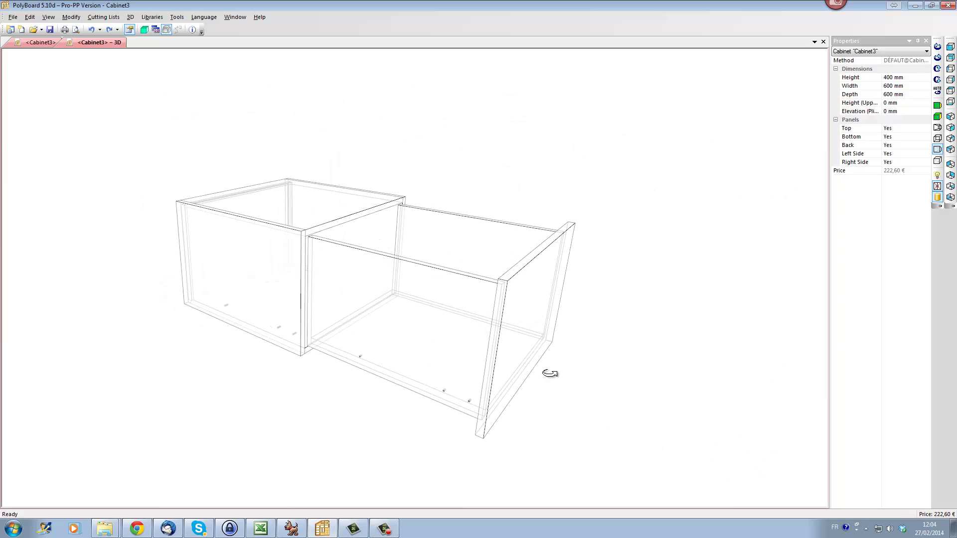
{"action": "left_click_drag", "start_coordinate": [550, 373], "coordinate": [519, 361]}
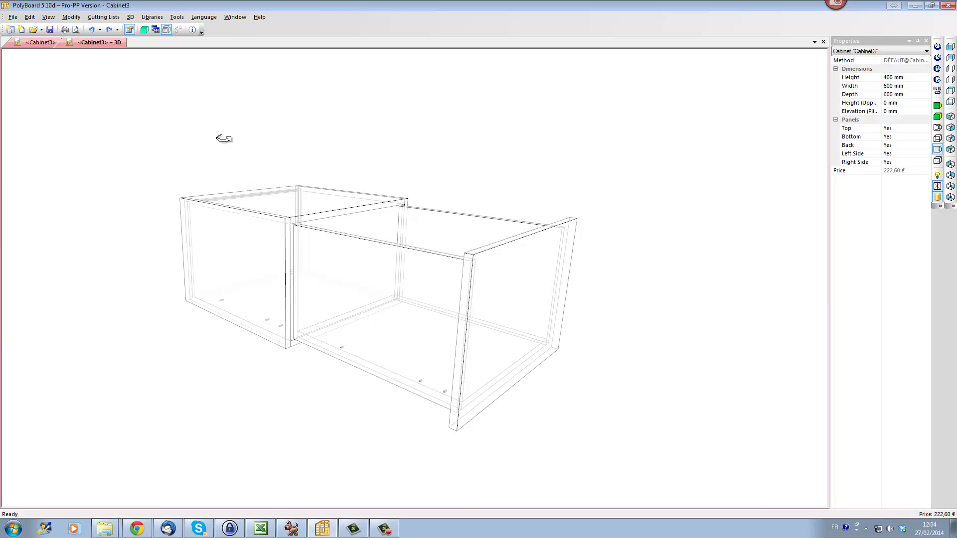
Step: Create a new fitting links sub-method named "drawer slider 001" in the library
{"action": "left_click", "coordinate": [147, 18]}
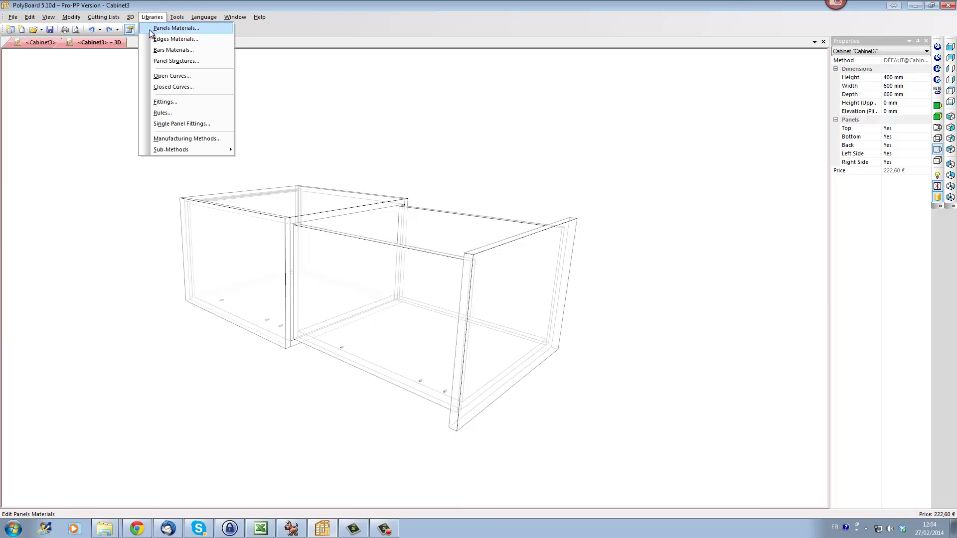
{"action": "mouse_move", "coordinate": [179, 151]}
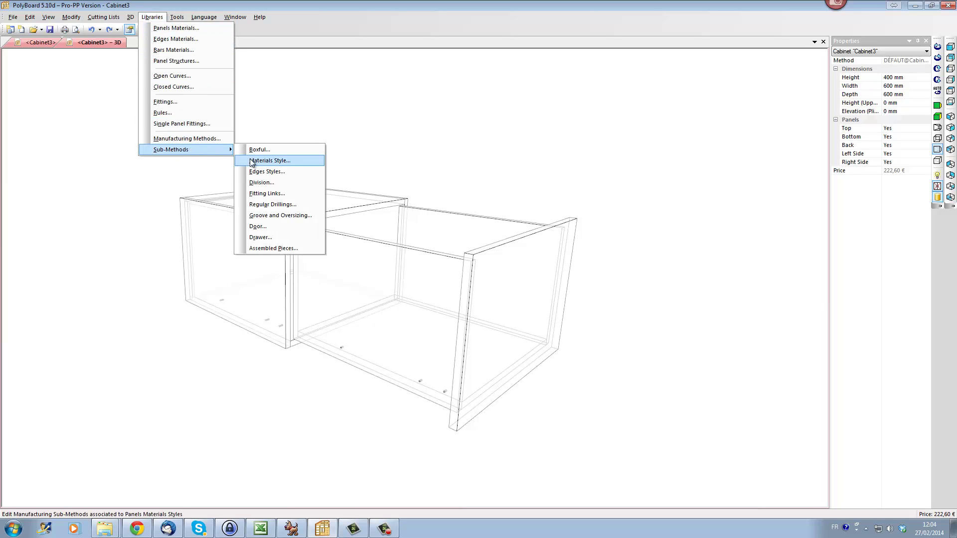
{"action": "left_click", "coordinate": [276, 194]}
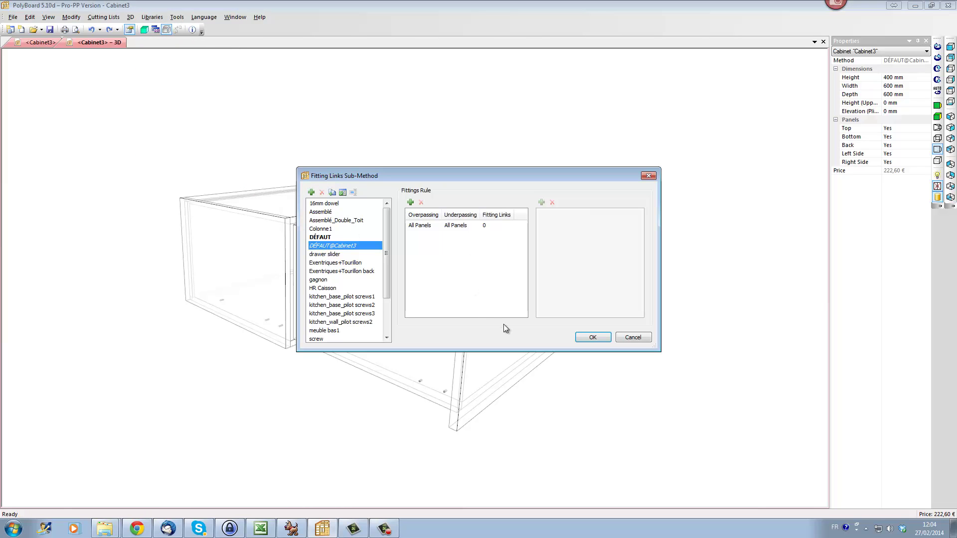
{"action": "left_click", "coordinate": [312, 192]}
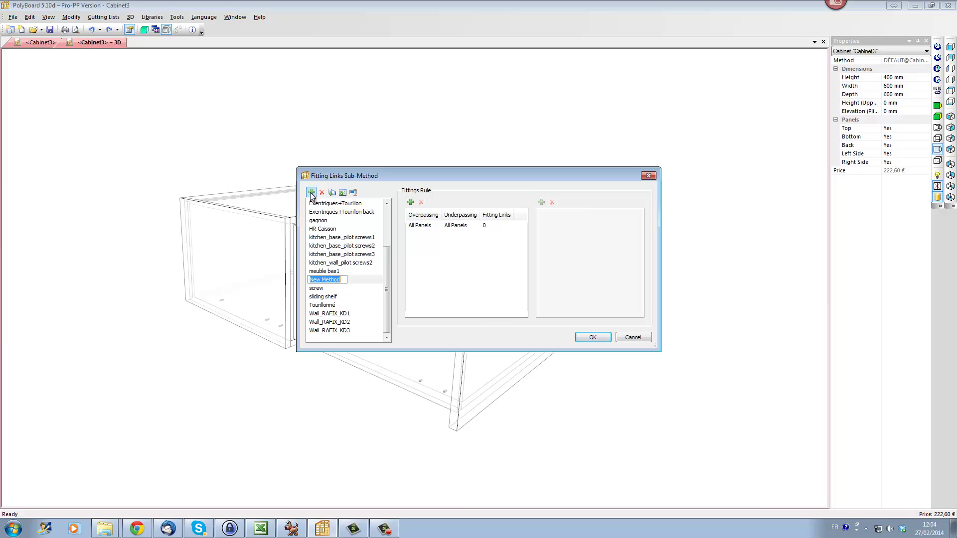
{"action": "type", "text": "drawer slider 001"}
{"action": "key", "text": "Return"}
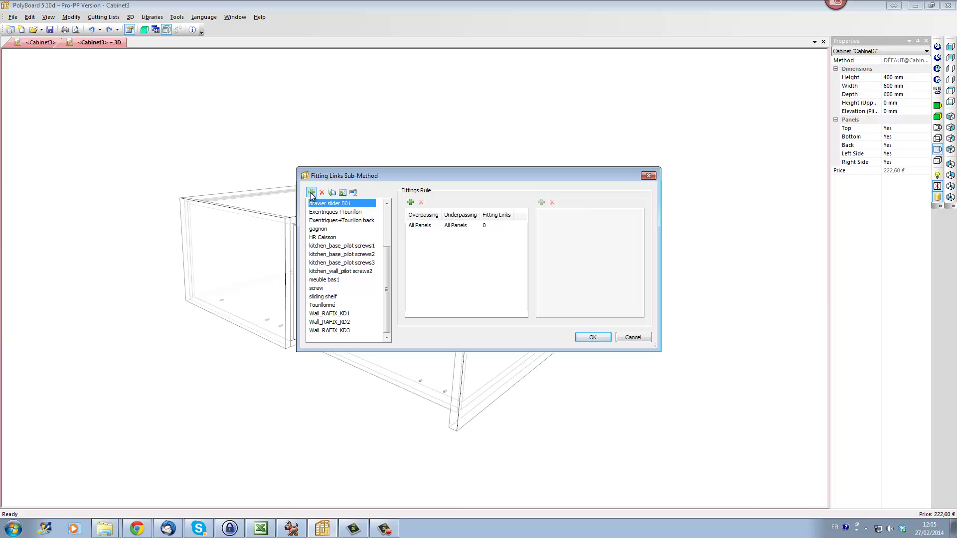
Step: Start a fittings rule with Drawer (Frontage) as the overpassing panel and the Cabinet Boxful Side as the underpassing panel
{"action": "left_click", "coordinate": [410, 202]}
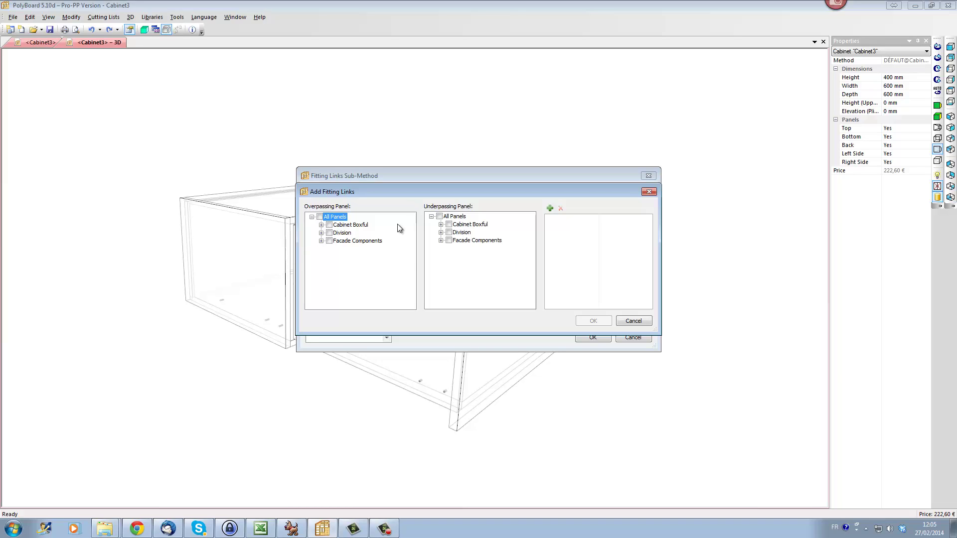
{"action": "left_click", "coordinate": [322, 241]}
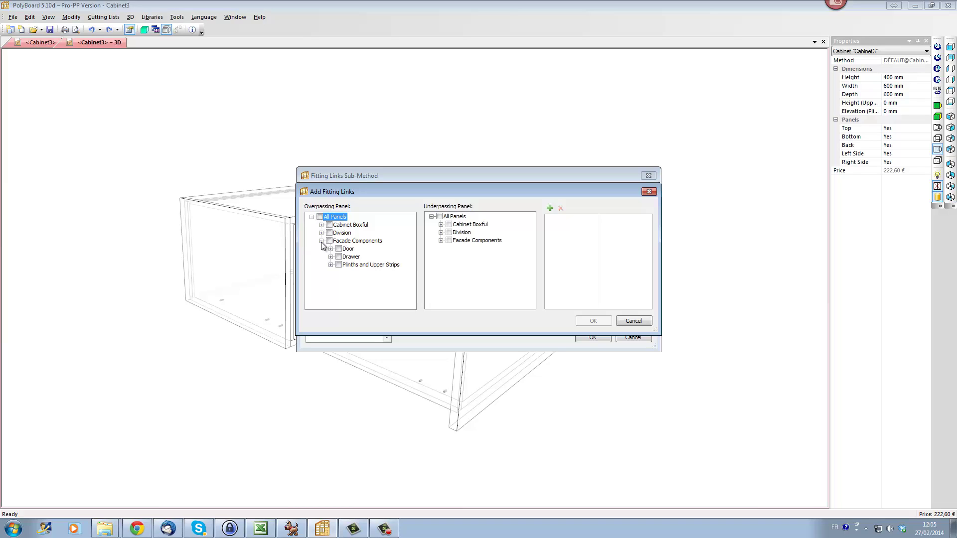
{"action": "left_click", "coordinate": [331, 257]}
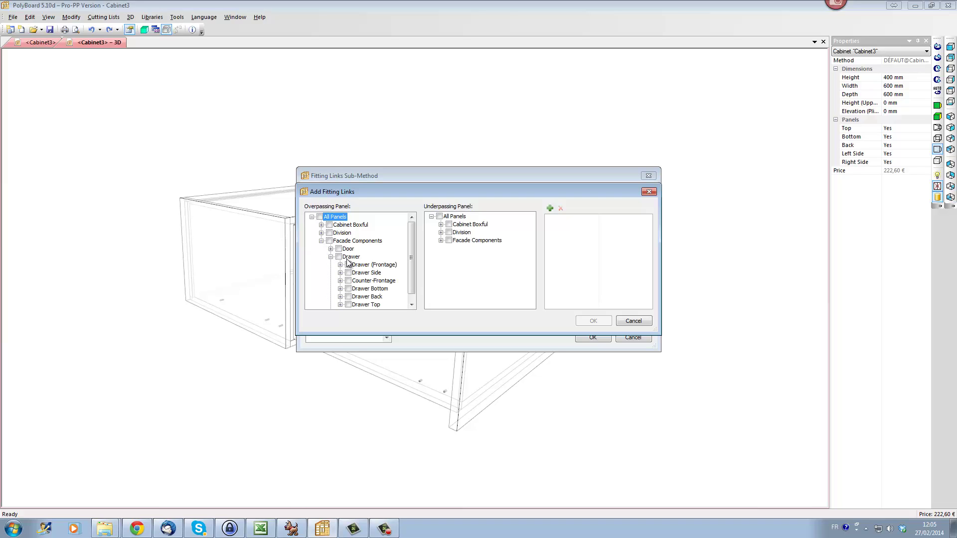
{"action": "left_click", "coordinate": [349, 265]}
{"action": "left_click", "coordinate": [441, 225]}
{"action": "left_click", "coordinate": [458, 249]}
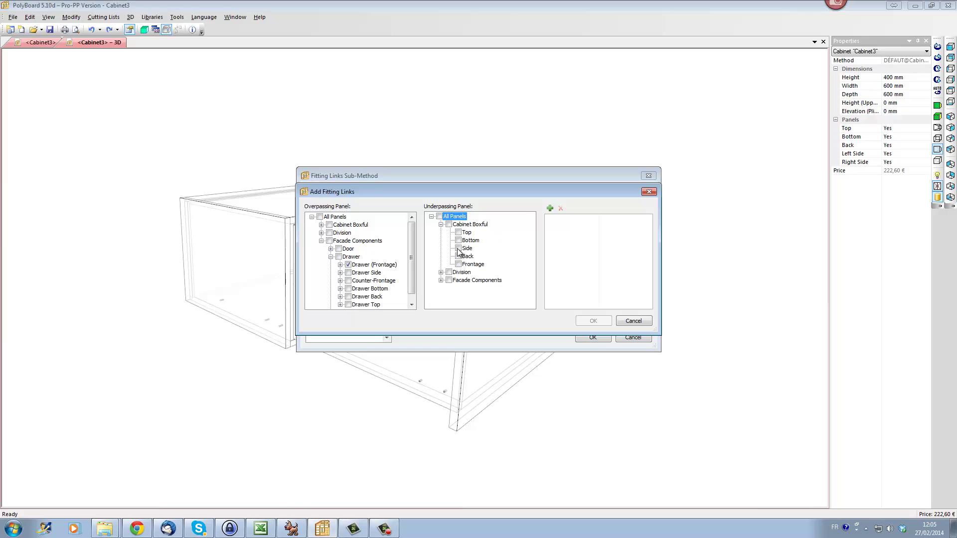
Step: Add a fitting link to this panel pair with fitting Drawer slider box and rule Unique_60.5_A
{"action": "left_click", "coordinate": [551, 209]}
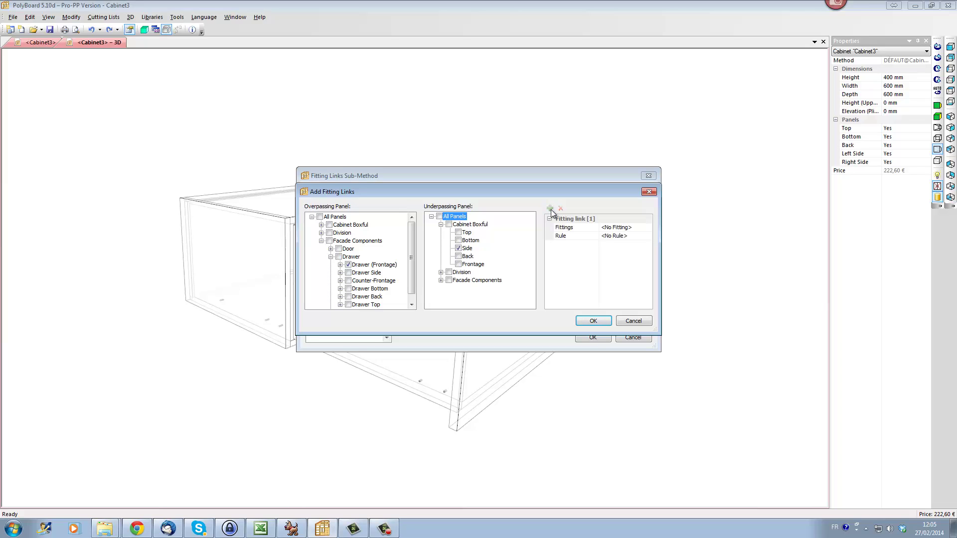
{"action": "left_click", "coordinate": [641, 227]}
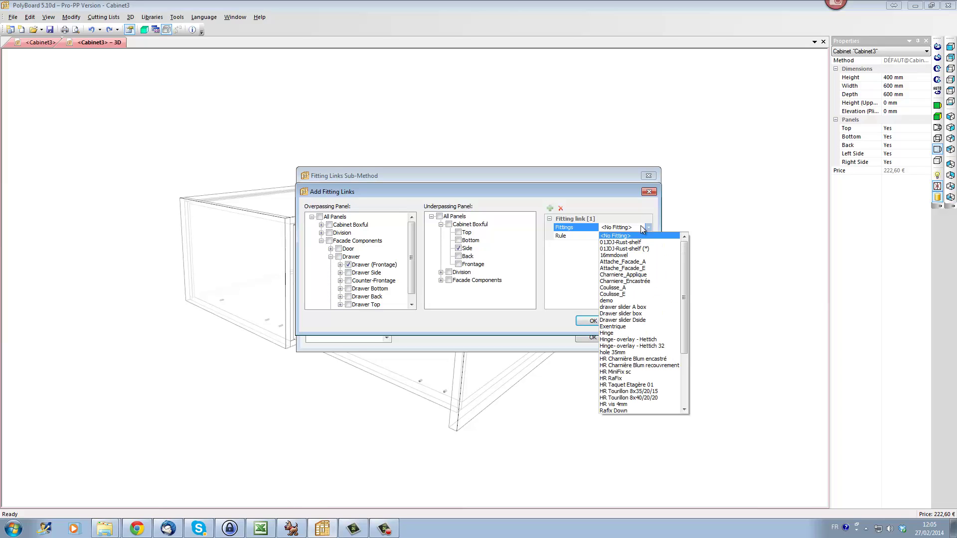
{"action": "left_click", "coordinate": [667, 313]}
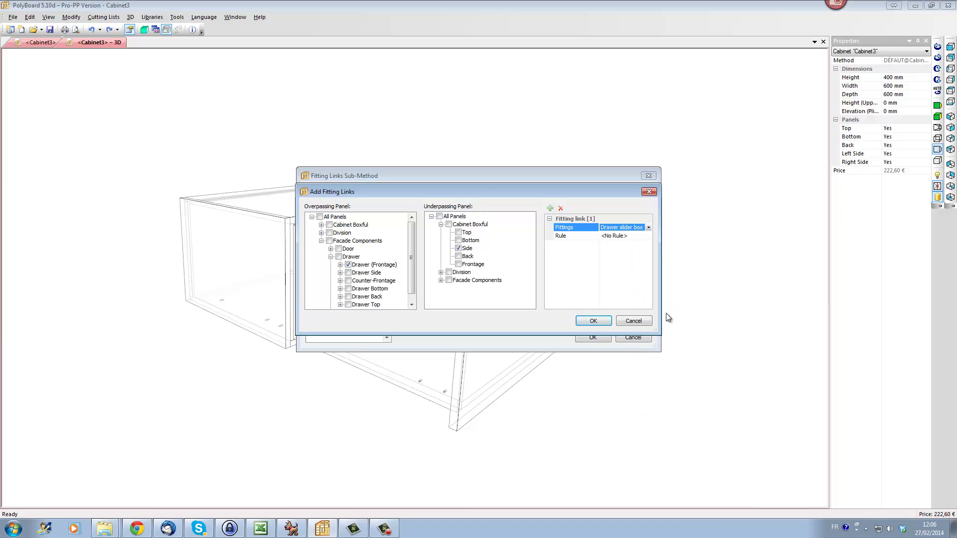
{"action": "left_click", "coordinate": [645, 237]}
{"action": "left_click_drag", "start_coordinate": [677, 292], "coordinate": [677, 322]}
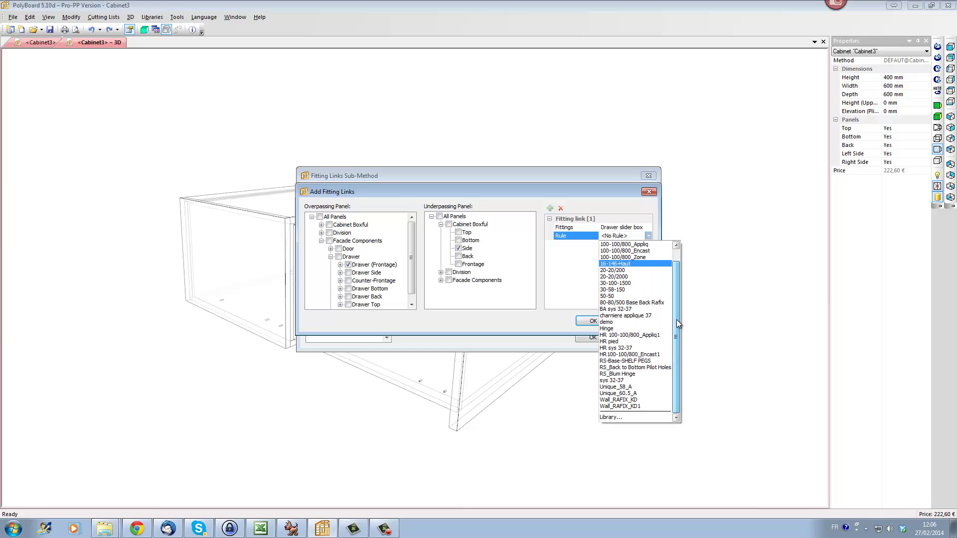
{"action": "left_click", "coordinate": [660, 394]}
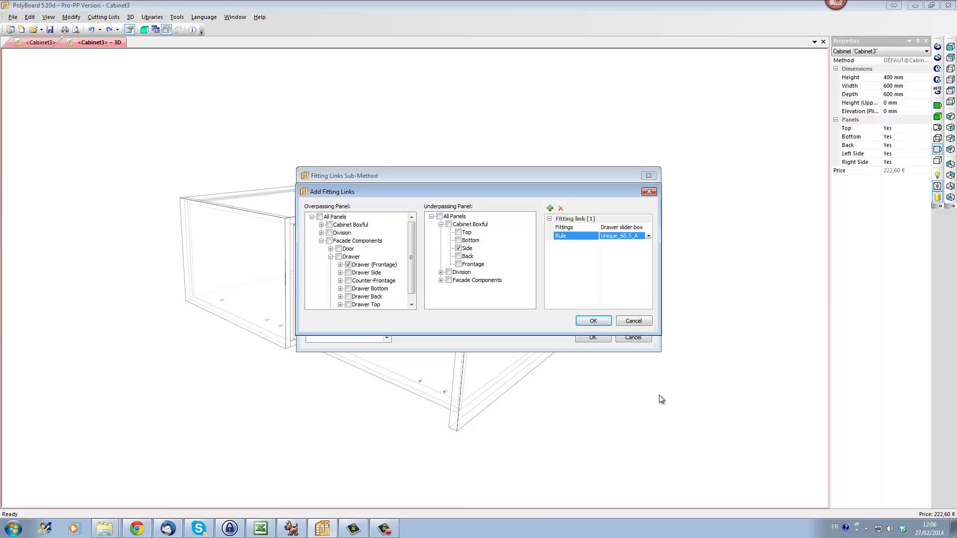
Step: Confirm the first rule and start a second one with Drawer (Frontage) as overpassing panel and Drawer Side as underpassing panel
{"action": "left_click", "coordinate": [592, 321]}
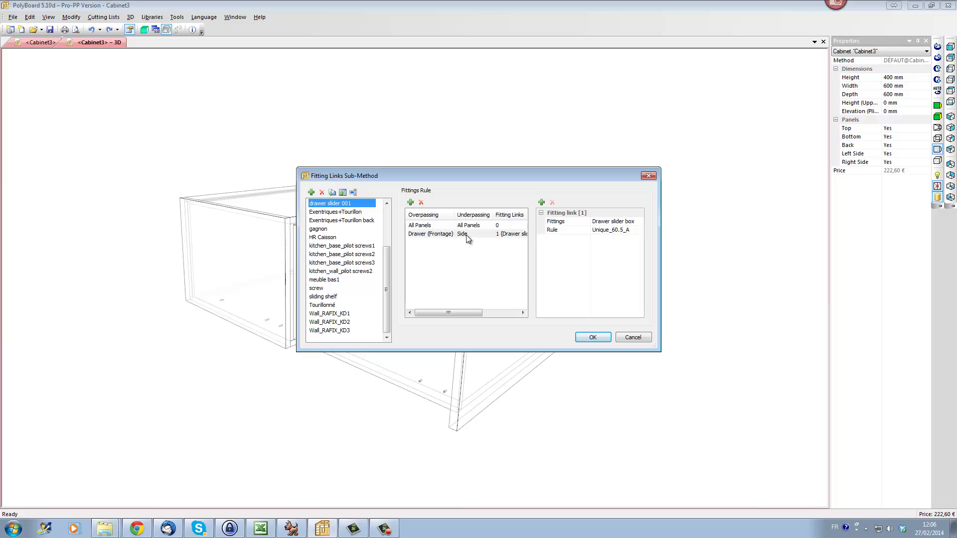
{"action": "left_click", "coordinate": [410, 202]}
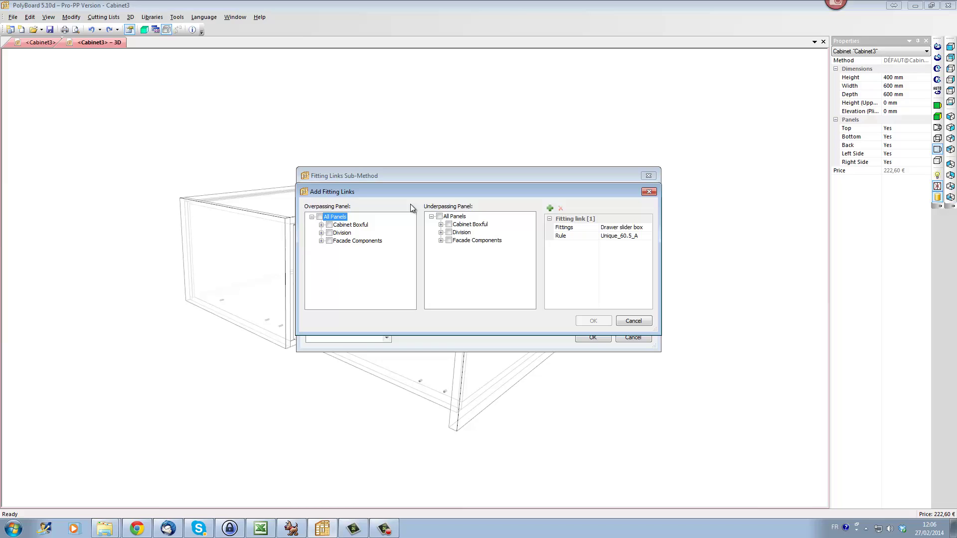
{"action": "left_click", "coordinate": [322, 241]}
{"action": "left_click", "coordinate": [331, 257]}
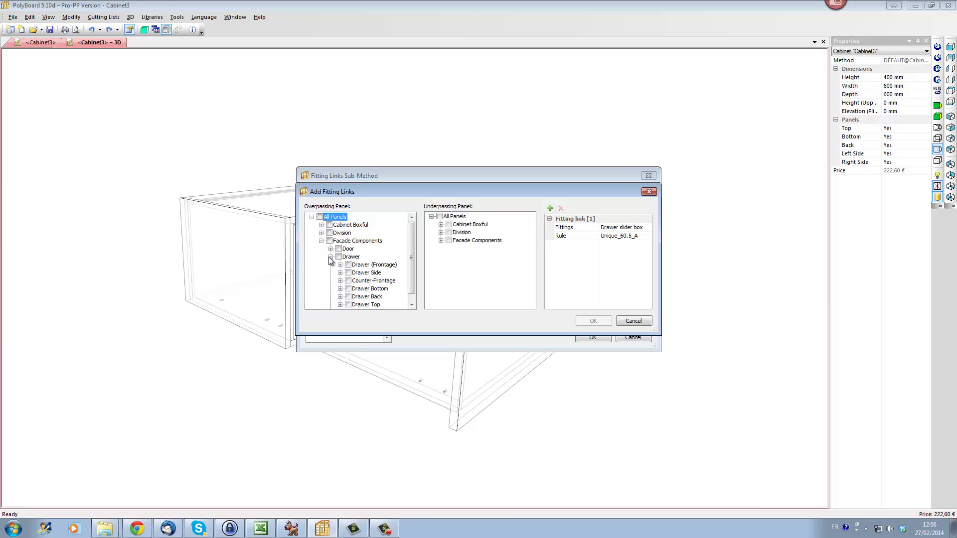
{"action": "left_click", "coordinate": [348, 265]}
{"action": "left_click", "coordinate": [441, 241]}
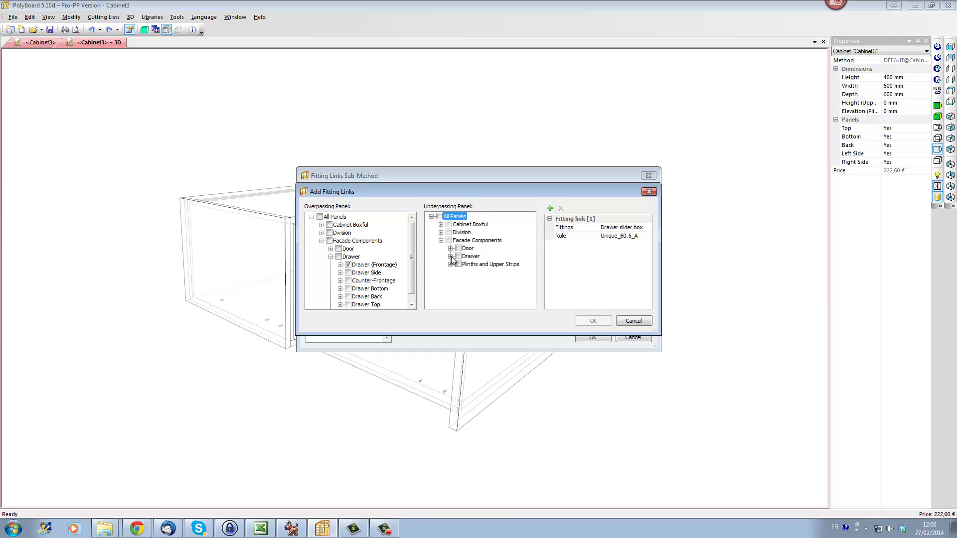
{"action": "left_click", "coordinate": [451, 257]}
{"action": "left_click", "coordinate": [467, 272]}
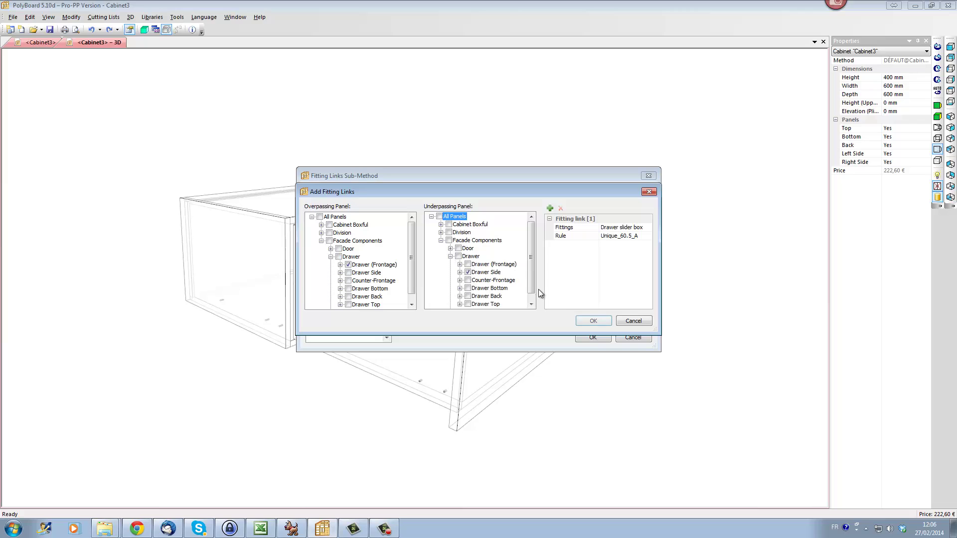
Step: Assign the Drawer slider Dside fitting to the drawer side rule and apply the sub-method to the whole cabinet
{"action": "left_click", "coordinate": [650, 227]}
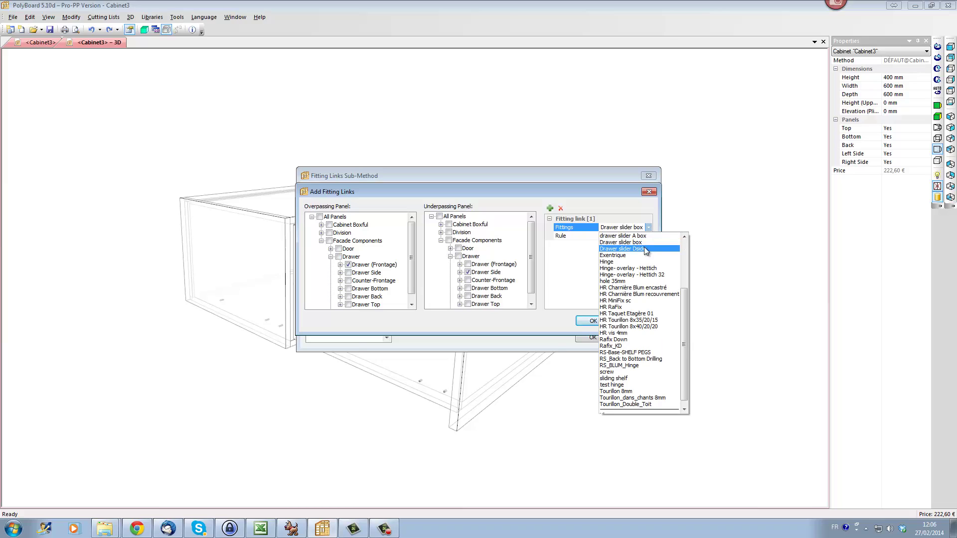
{"action": "left_click", "coordinate": [643, 249]}
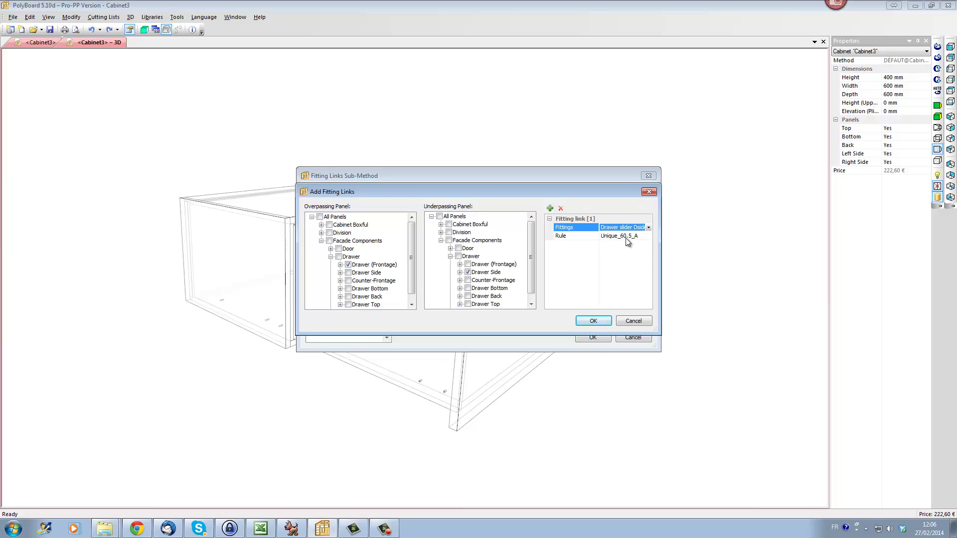
{"action": "left_click", "coordinate": [598, 320]}
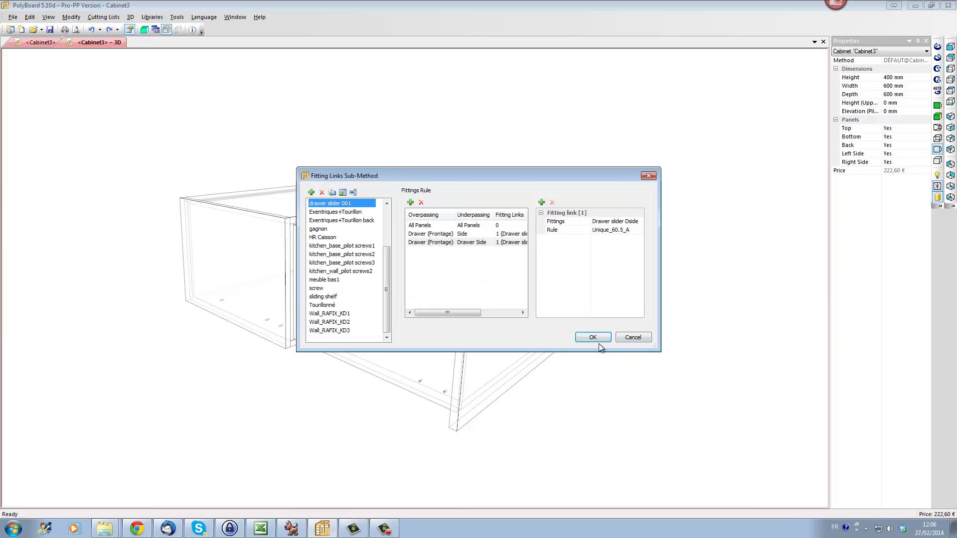
{"action": "left_click", "coordinate": [593, 337]}
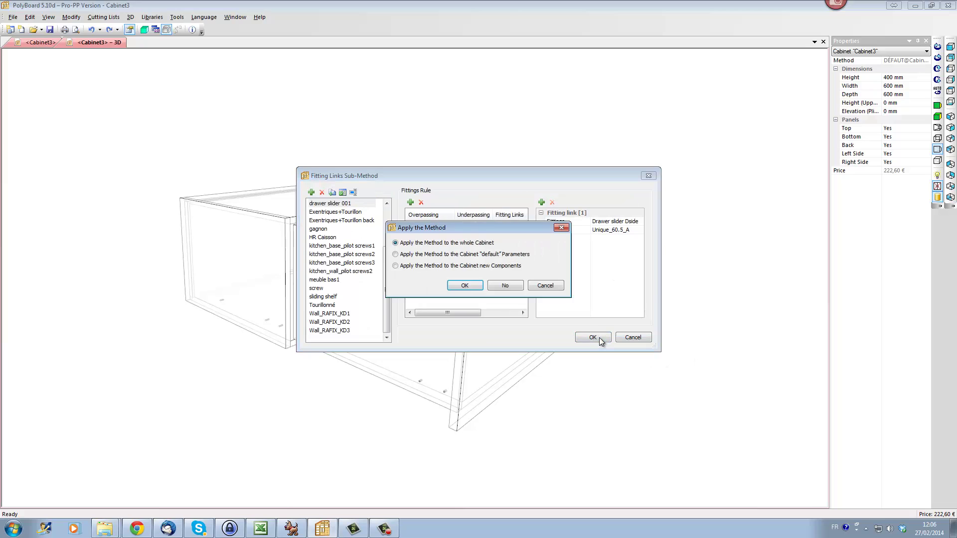
{"action": "left_click", "coordinate": [466, 286]}
Step: Examine the slider drillings on both sides of the cabinet and the open drawer in the 3D view
{"action": "left_click_drag", "start_coordinate": [530, 325], "coordinate": [218, 320]}
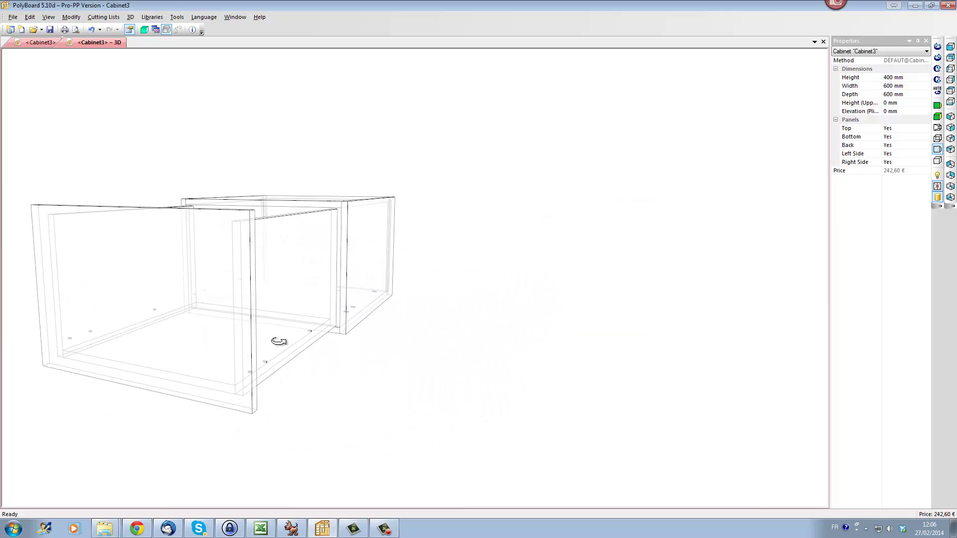
{"action": "scroll", "coordinate": [279, 341], "scroll_direction": "up", "scroll_amount": 5}
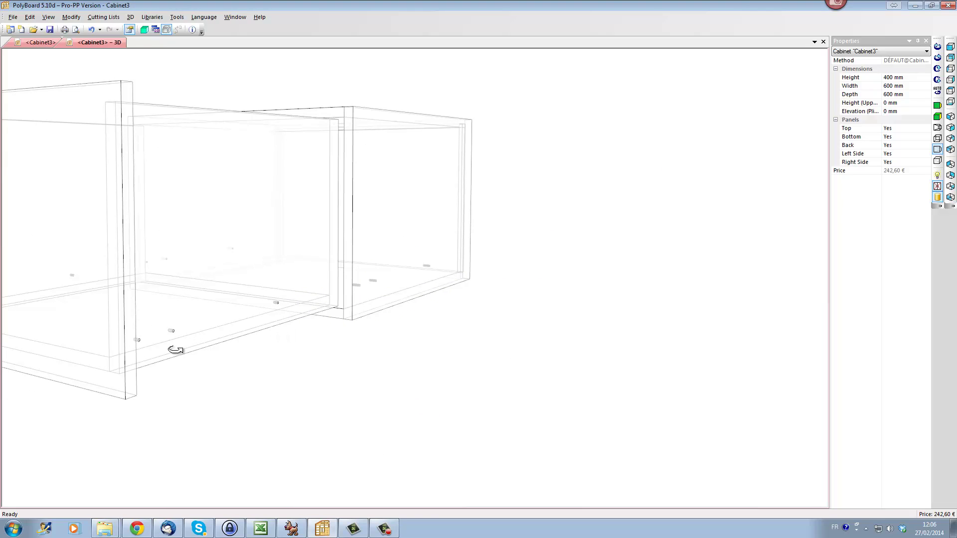
{"action": "middle_click_drag", "start_coordinate": [237, 340], "coordinate": [376, 346]}
{"action": "left_click_drag", "start_coordinate": [274, 357], "coordinate": [335, 299]}
{"action": "scroll", "coordinate": [323, 313], "scroll_direction": "down", "scroll_amount": 3}
{"action": "left_click_drag", "start_coordinate": [474, 342], "coordinate": [586, 359]}
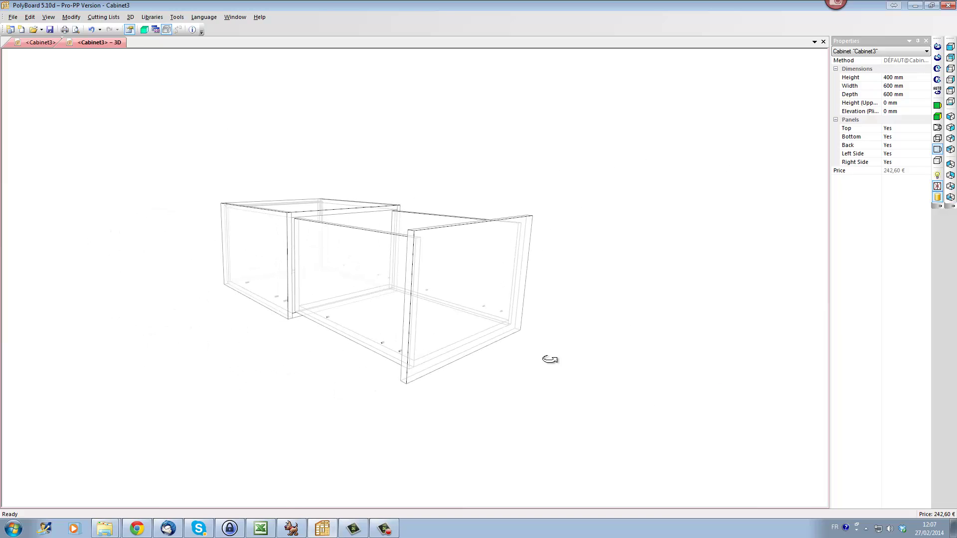
{"action": "left_click_drag", "start_coordinate": [372, 318], "coordinate": [452, 321]}
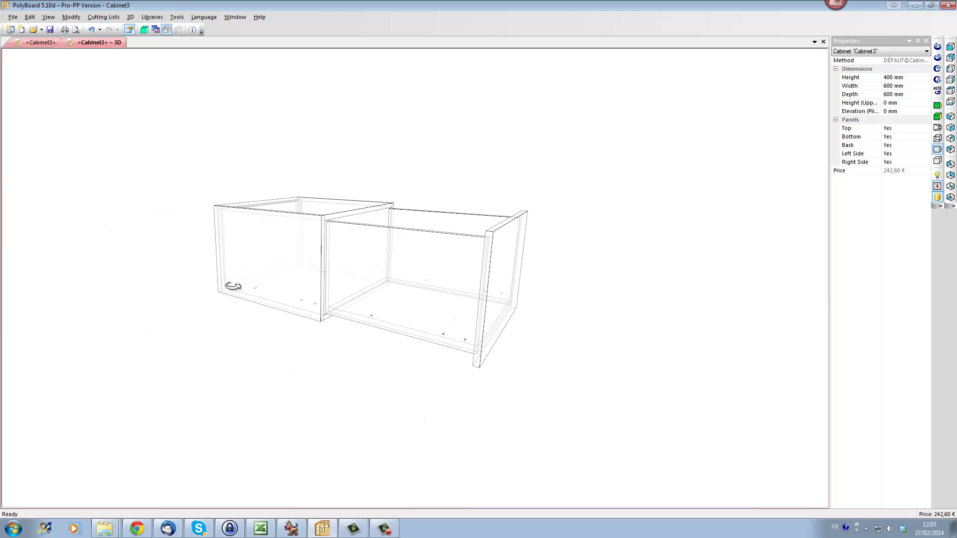
Step: Return to the cabinet drawing, turn off the exploded display and set the cabinet height to 1200 mm
{"action": "left_click", "coordinate": [40, 43]}
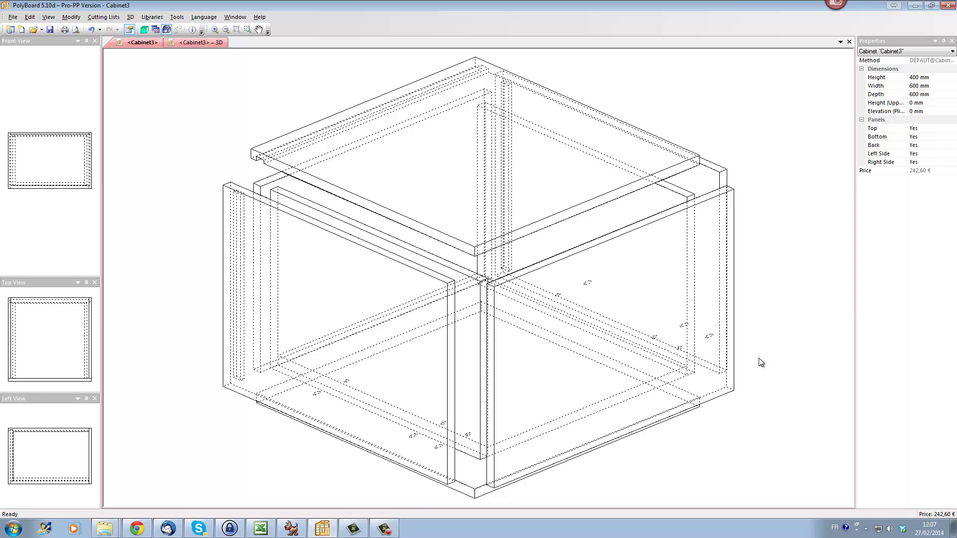
{"action": "left_click", "coordinate": [168, 30]}
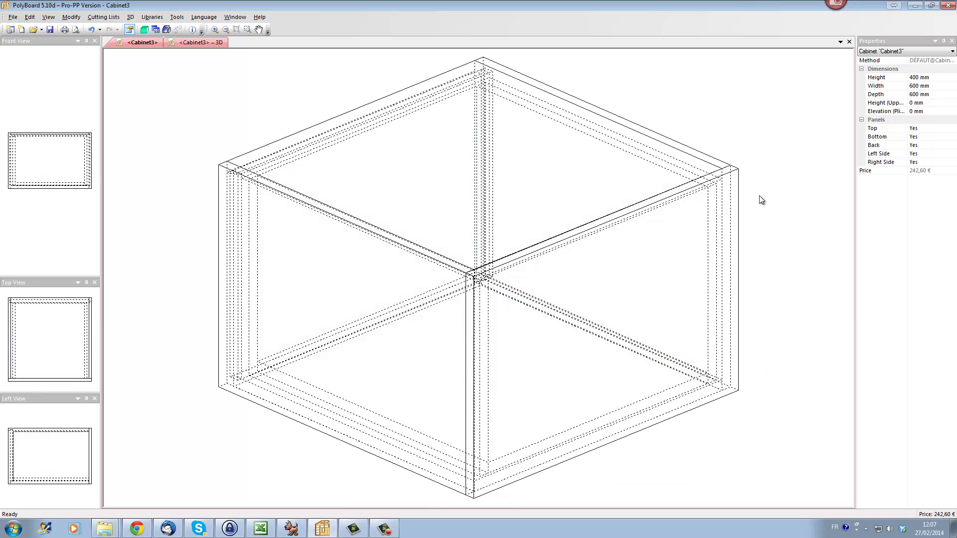
{"action": "left_click", "coordinate": [907, 78]}
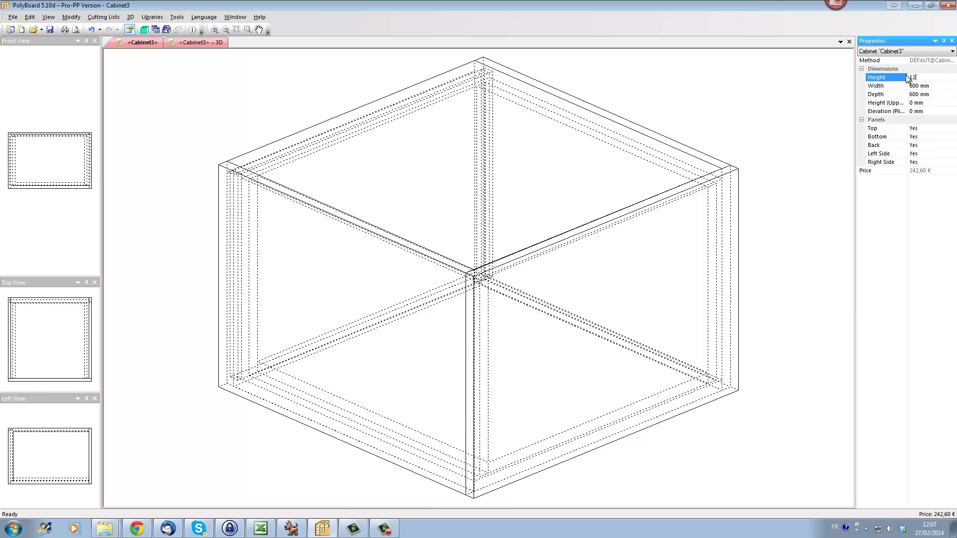
{"action": "key", "text": "Return"}
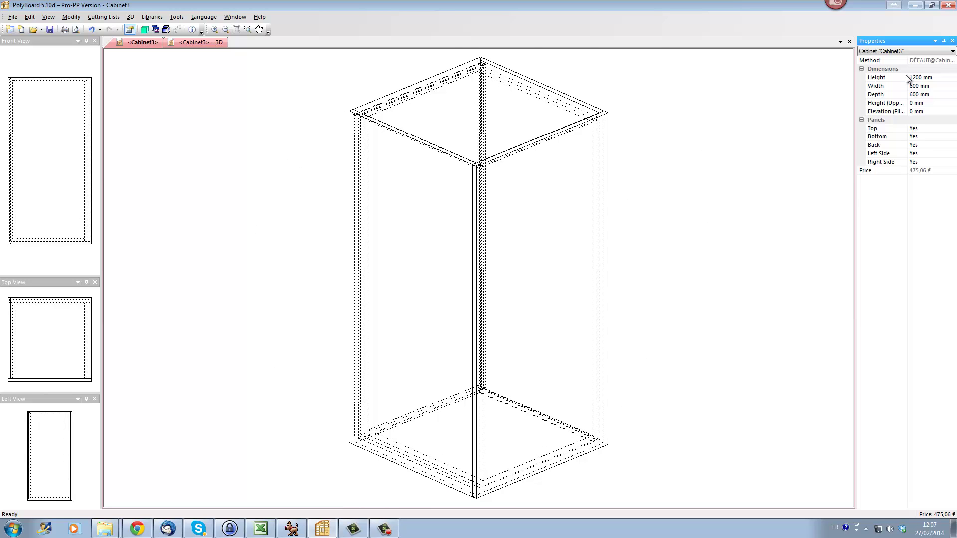
Step: Delete the existing drawer and start adding six Applied Global drawers of type Drawer 1 in the empty zone
{"action": "left_click", "coordinate": [589, 122]}
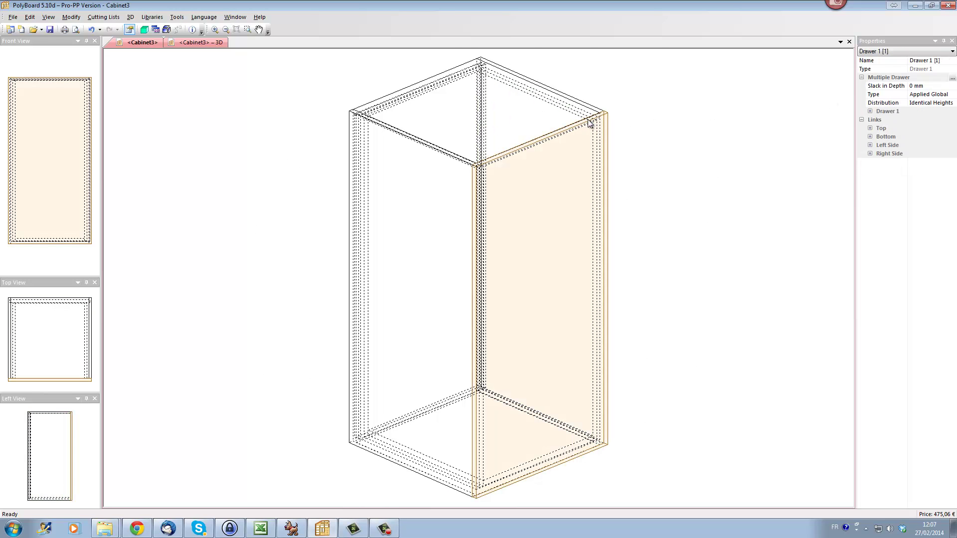
{"action": "left_click", "coordinate": [589, 123]}
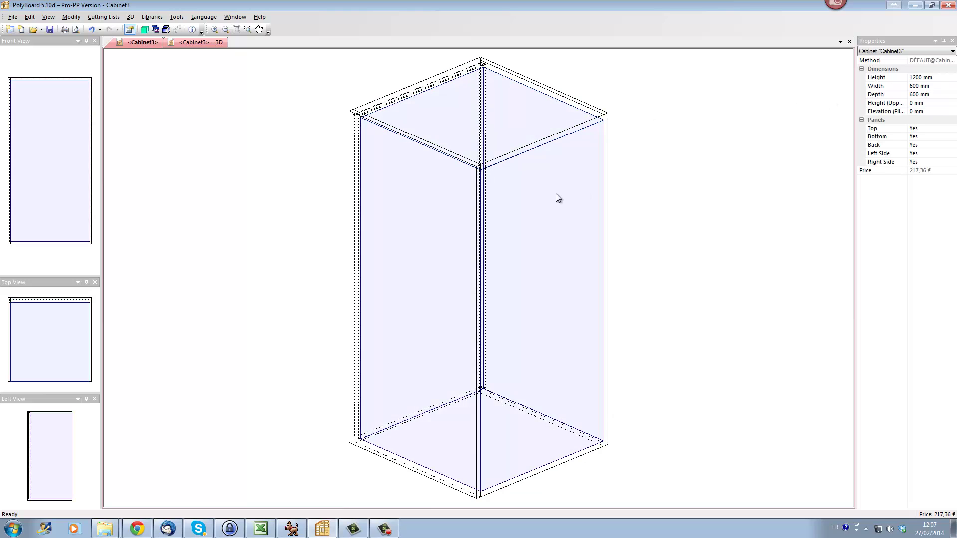
{"action": "left_click", "coordinate": [556, 194]}
{"action": "right_click", "coordinate": [556, 194]}
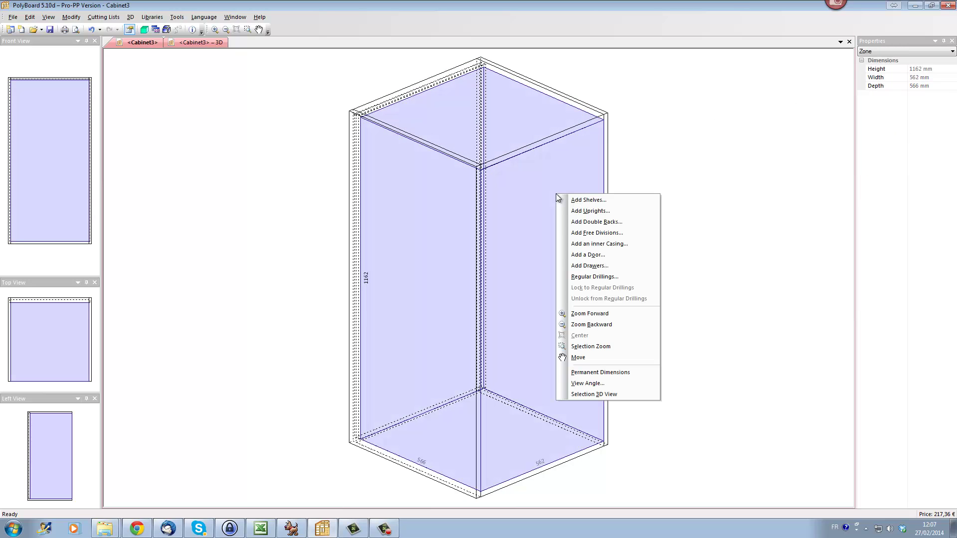
{"action": "left_click", "coordinate": [590, 266]}
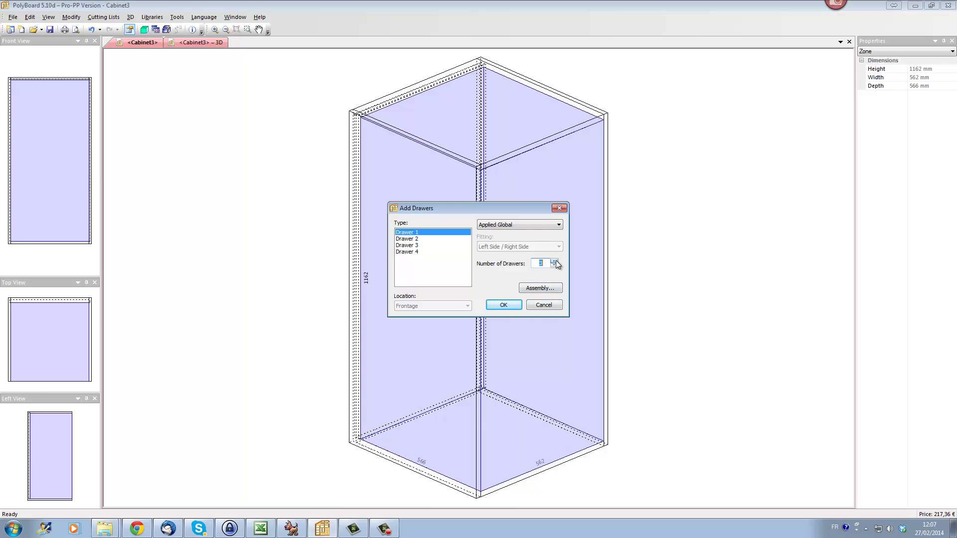
Step: Include drawer sides, back and bottom in the drawer assembly, change the lateral slack, and insert the drawers
{"action": "left_click", "coordinate": [554, 289]}
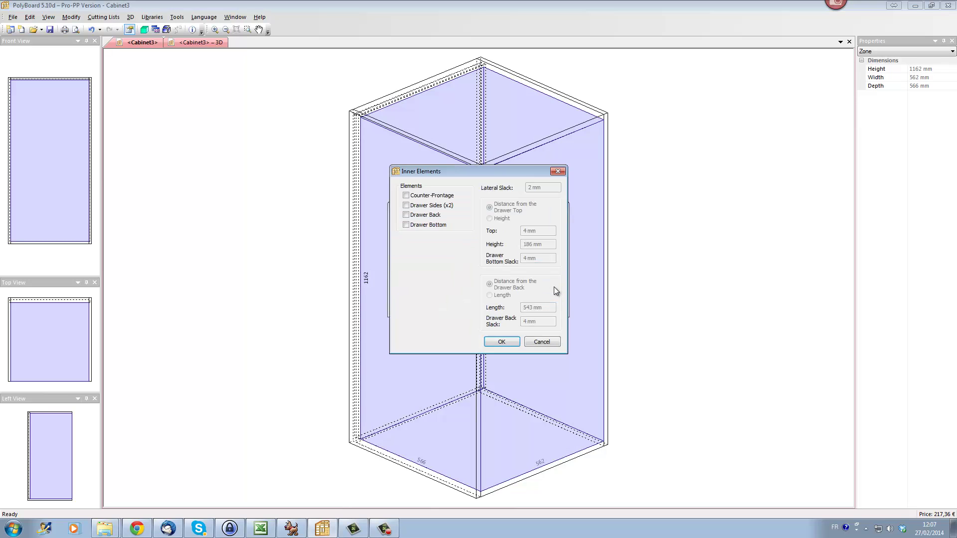
{"action": "left_click", "coordinate": [406, 205]}
{"action": "left_click", "coordinate": [406, 215]}
{"action": "left_click", "coordinate": [406, 225]}
{"action": "left_click_drag", "start_coordinate": [547, 191], "coordinate": [523, 190]}
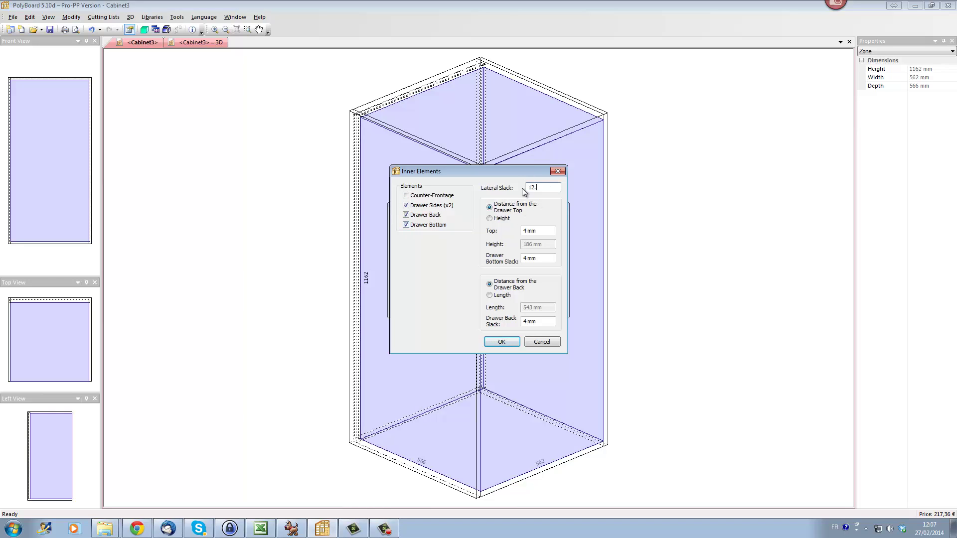
{"action": "left_click", "coordinate": [502, 342]}
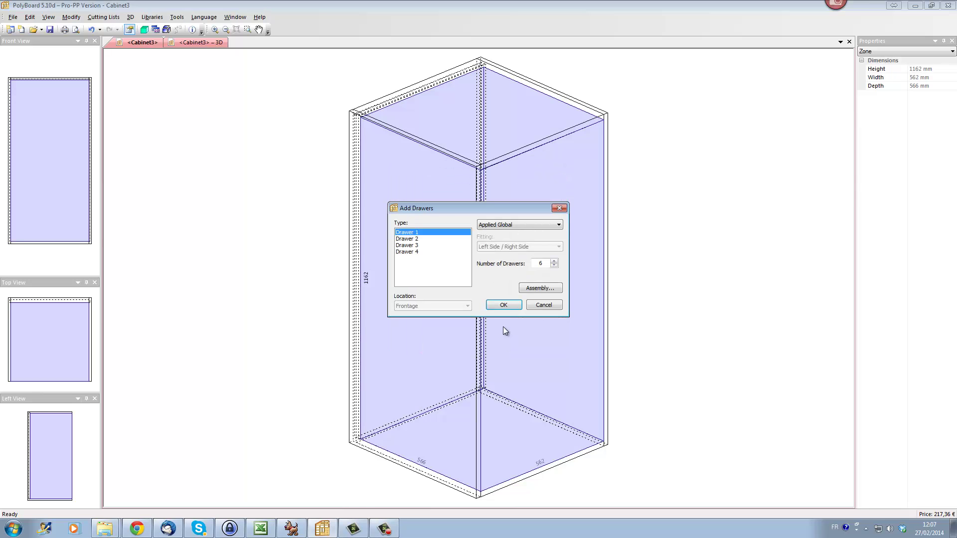
{"action": "left_click", "coordinate": [503, 304]}
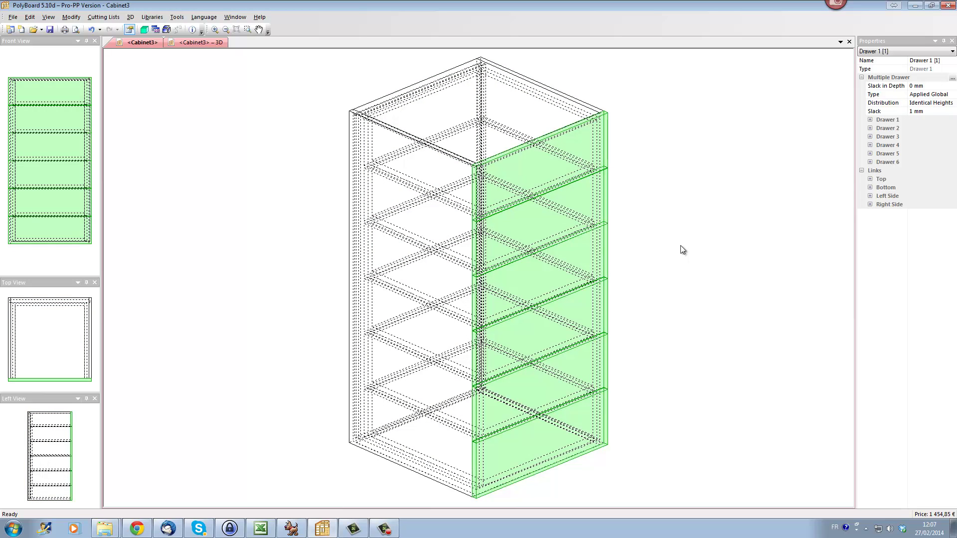
Step: Examine the slider drillings on the cabinet sides and all six open drawers in the 3D view
{"action": "left_click", "coordinate": [214, 45]}
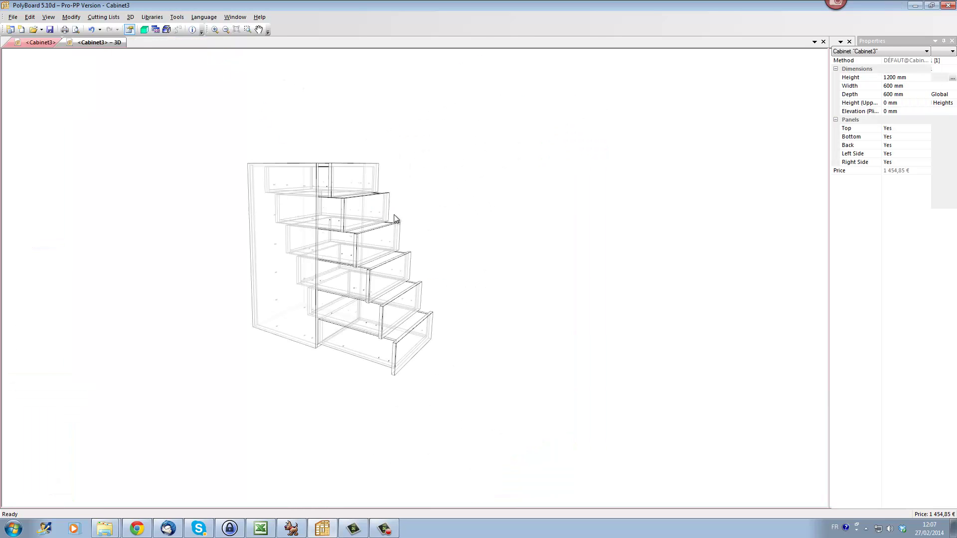
{"action": "scroll", "coordinate": [369, 250], "scroll_direction": "up", "scroll_amount": 5}
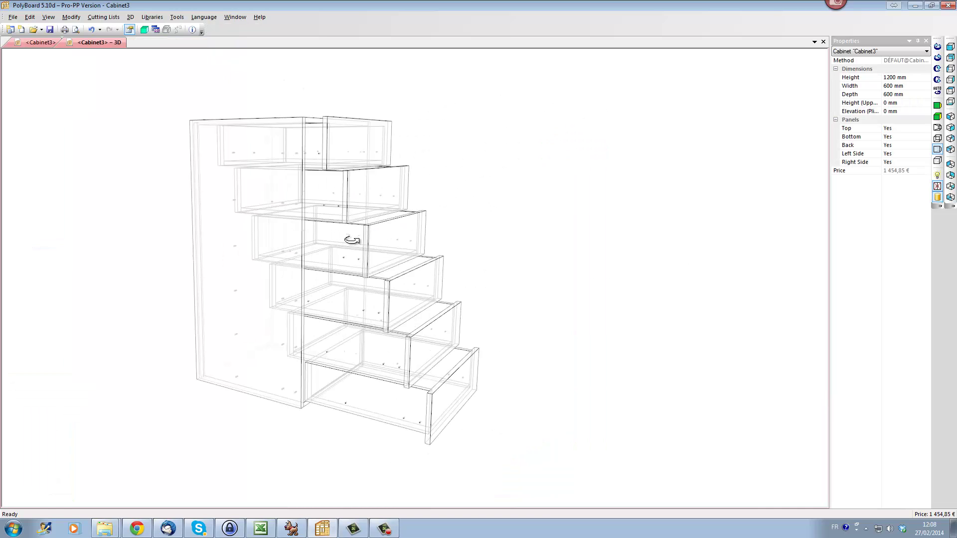
{"action": "scroll", "coordinate": [386, 233], "scroll_direction": "up", "scroll_amount": 5}
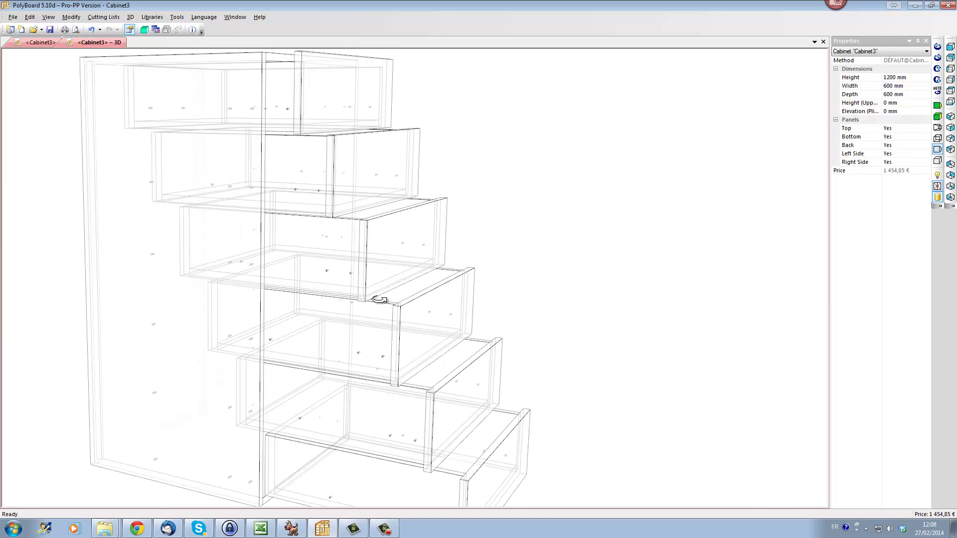
{"action": "scroll", "coordinate": [324, 272], "scroll_direction": "down", "scroll_amount": 5}
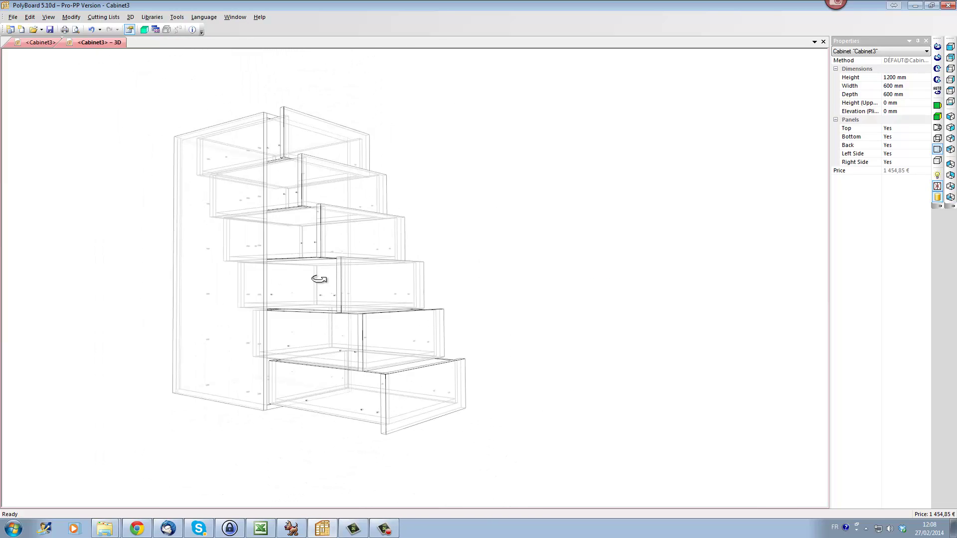
{"action": "left_click_drag", "start_coordinate": [302, 318], "coordinate": [346, 331]}
{"action": "scroll", "coordinate": [302, 298], "scroll_direction": "up", "scroll_amount": 5}
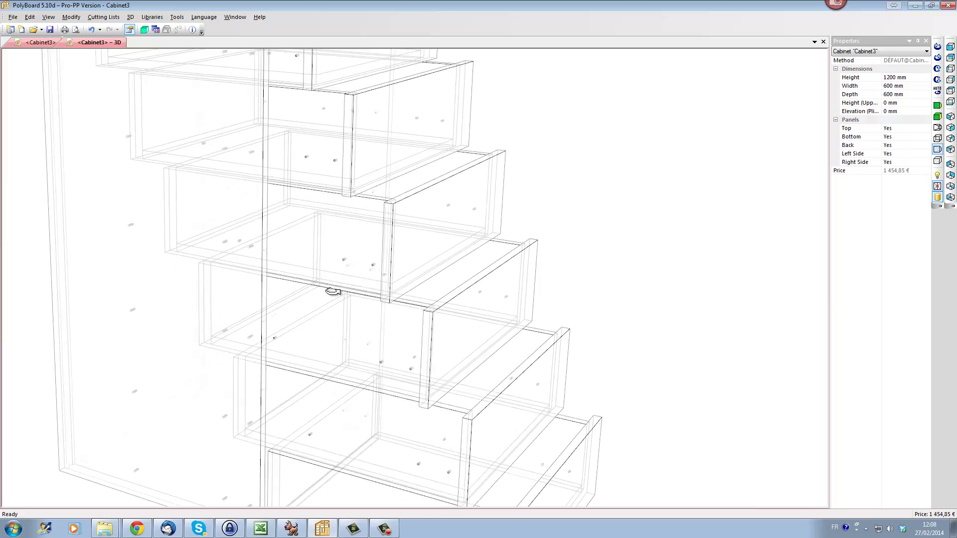
{"action": "left_click_drag", "start_coordinate": [368, 279], "coordinate": [164, 244]}
{"action": "left_click_drag", "start_coordinate": [265, 239], "coordinate": [425, 299]}
{"action": "scroll", "coordinate": [426, 299], "scroll_direction": "down", "scroll_amount": 5}
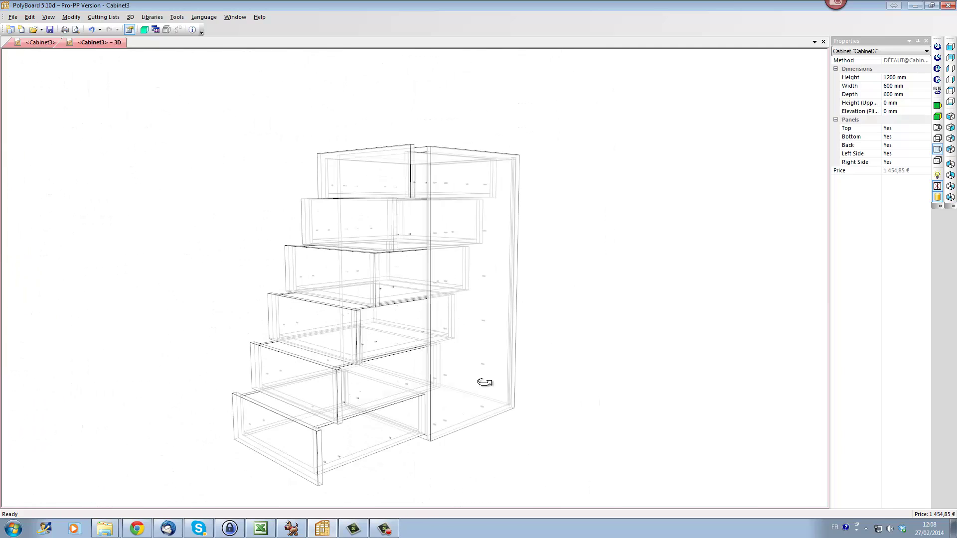